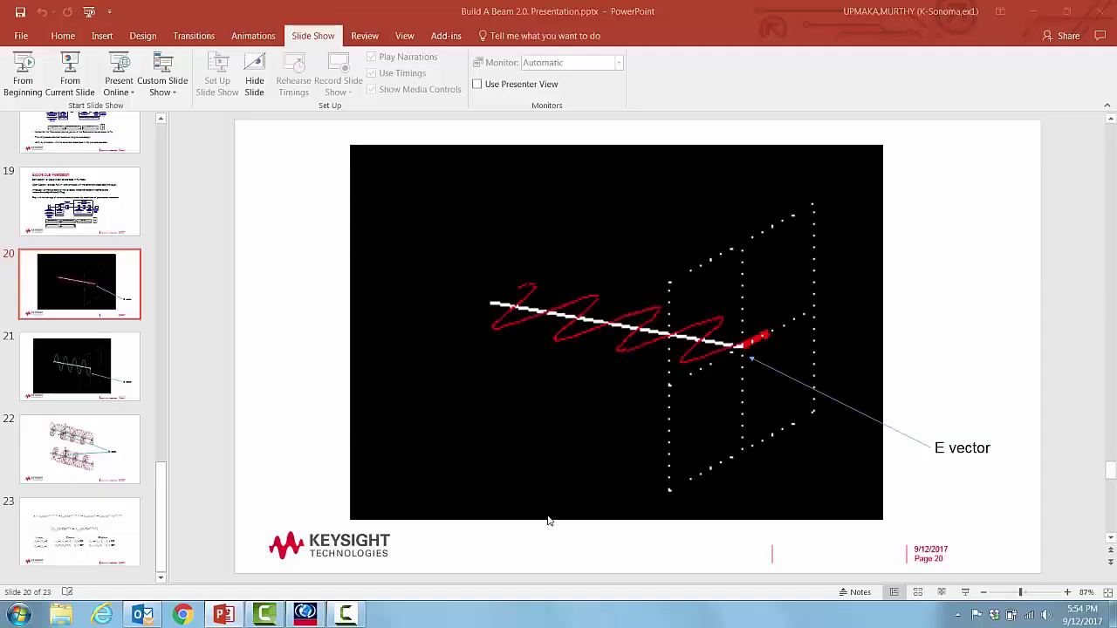
Switch from the PowerPoint E vector slide to the SystemVue ExplorePolarization workspace.
{"action": "left_click", "coordinate": [312, 614]}
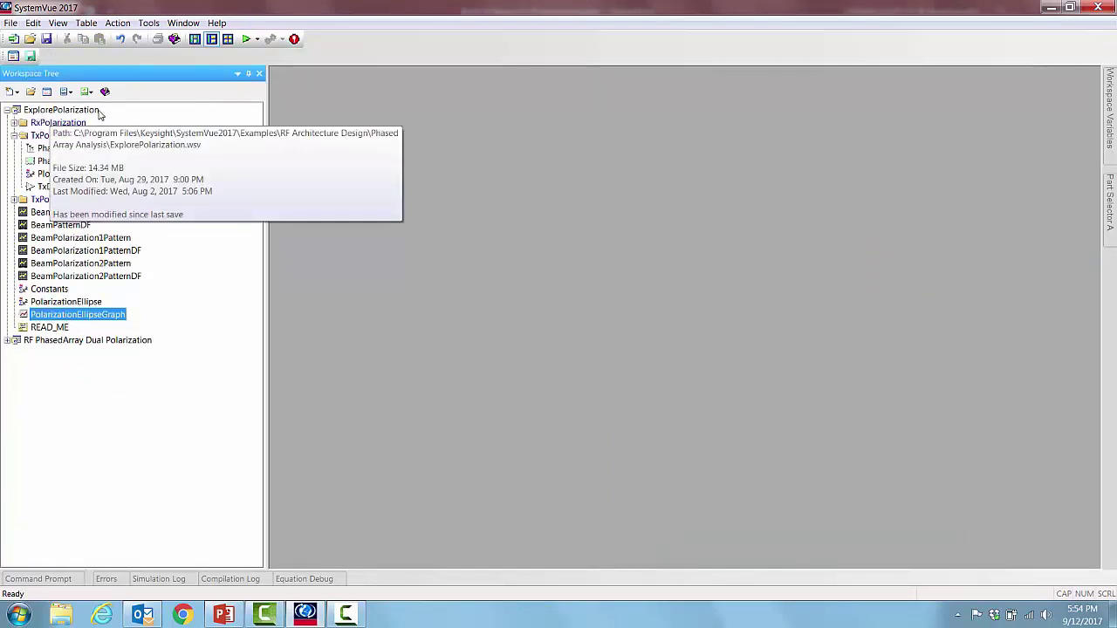
Expand RxPolarization and uncheck Automatically Recalculate for both PhasedArrayRx and PhasedArrayTx.
{"action": "left_click", "coordinate": [14, 123]}
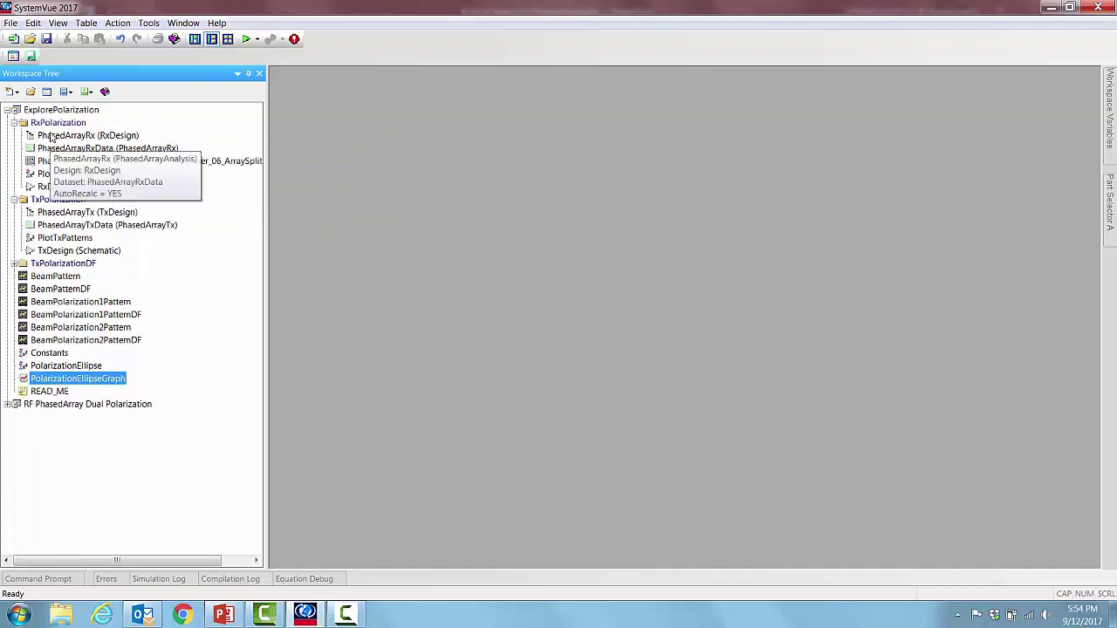
{"action": "right_click", "coordinate": [52, 137]}
{"action": "left_click", "coordinate": [60, 203]}
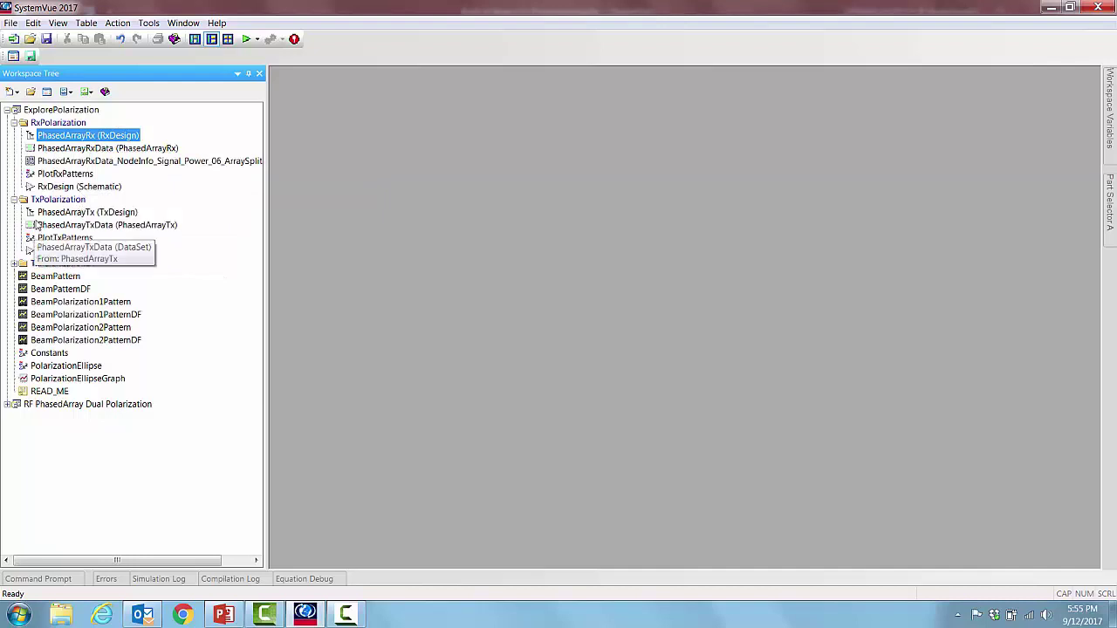
{"action": "right_click", "coordinate": [46, 217]}
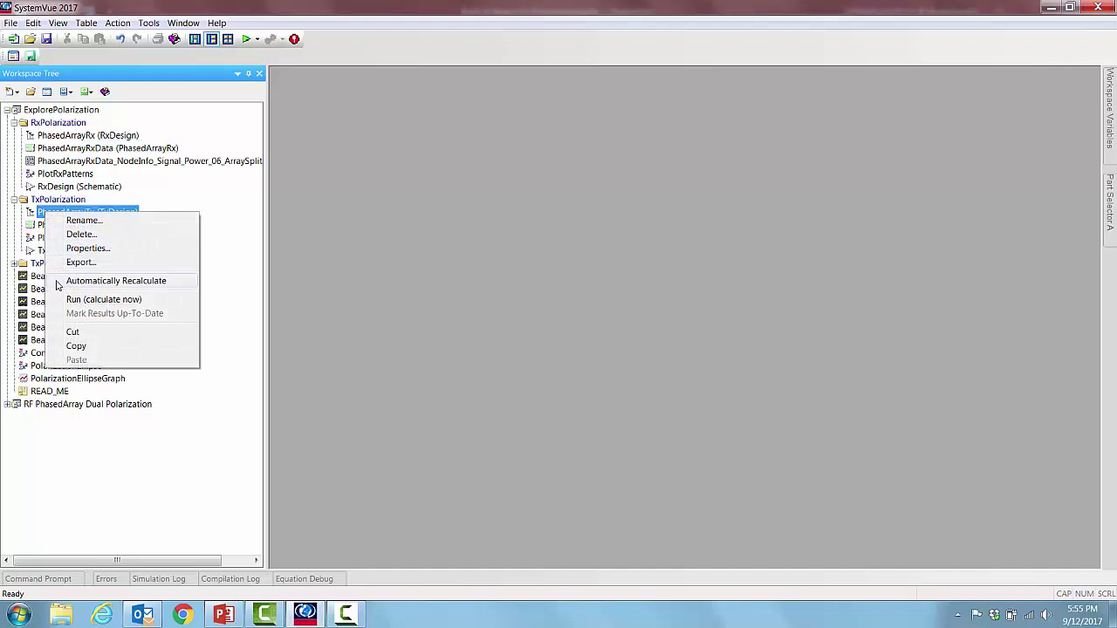
{"action": "left_click", "coordinate": [56, 281]}
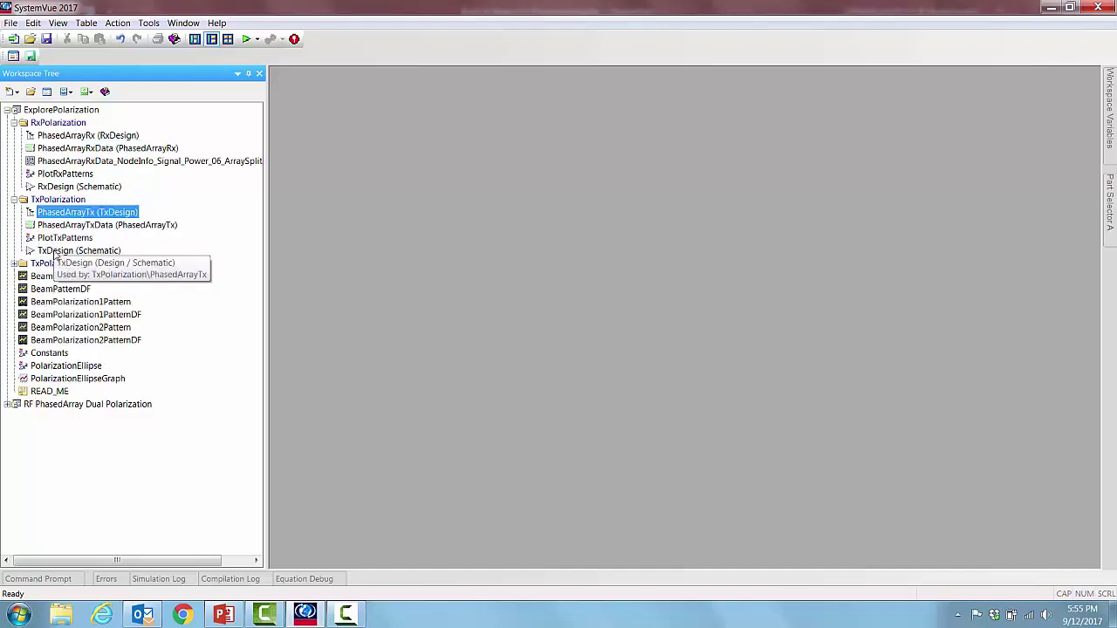
Open the TxDesign schematic and widen it to show Pattern Peak 21.84 dBi and the polarization sliders.
{"action": "double_click", "coordinate": [54, 251]}
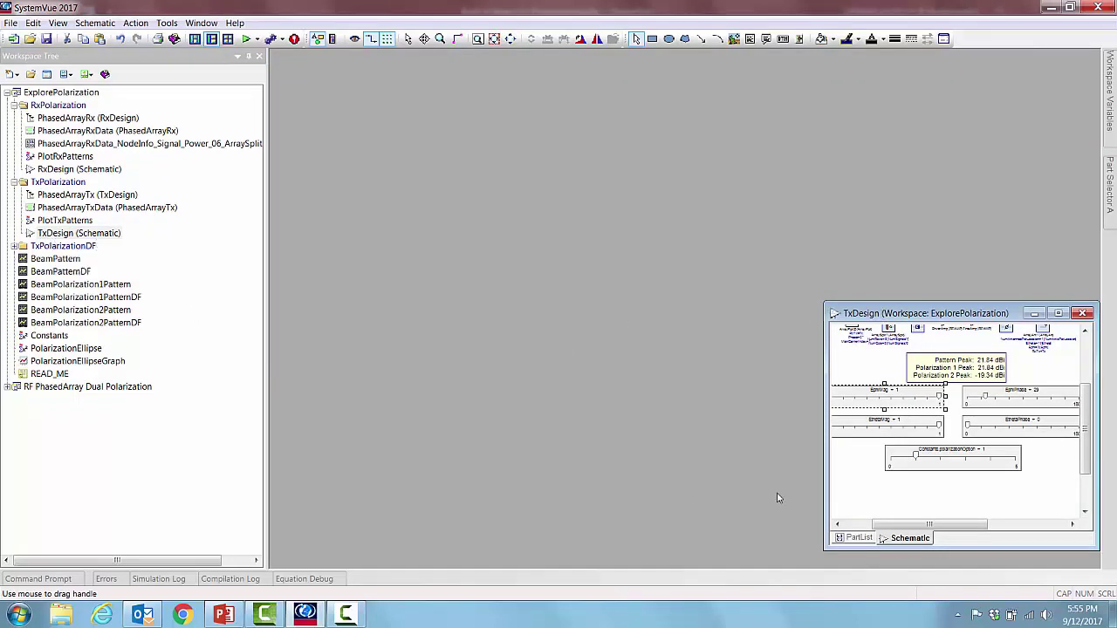
{"action": "left_click_drag", "start_coordinate": [824, 495], "coordinate": [589, 517]}
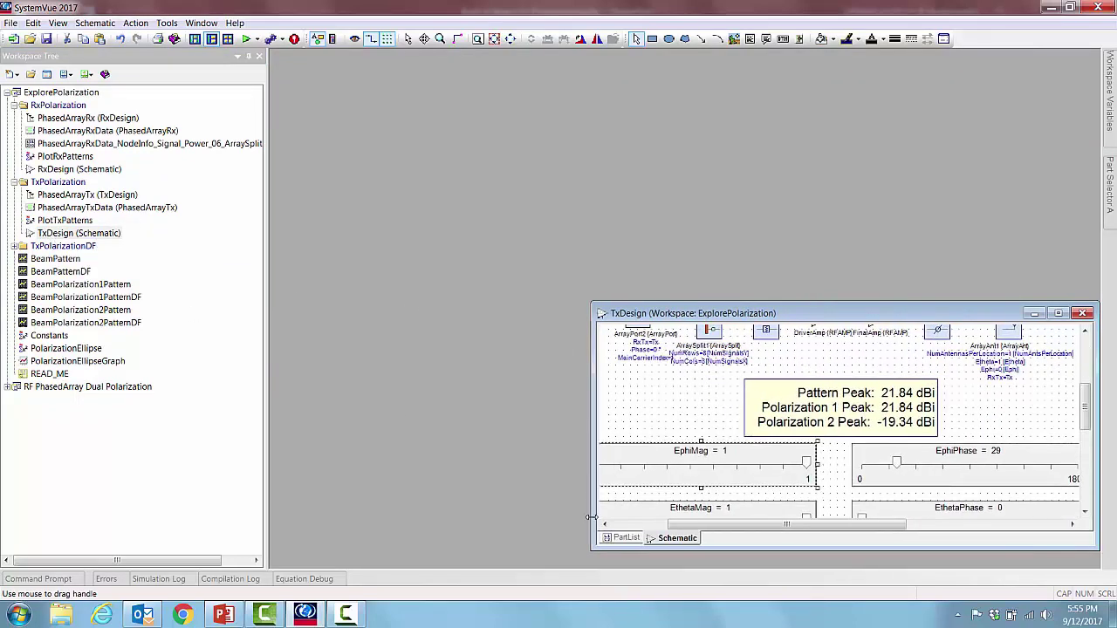
{"action": "scroll", "coordinate": [785, 415], "scroll_direction": "down", "scroll_amount": 2}
{"action": "scroll", "coordinate": [843, 419], "scroll_direction": "up", "scroll_amount": 2}
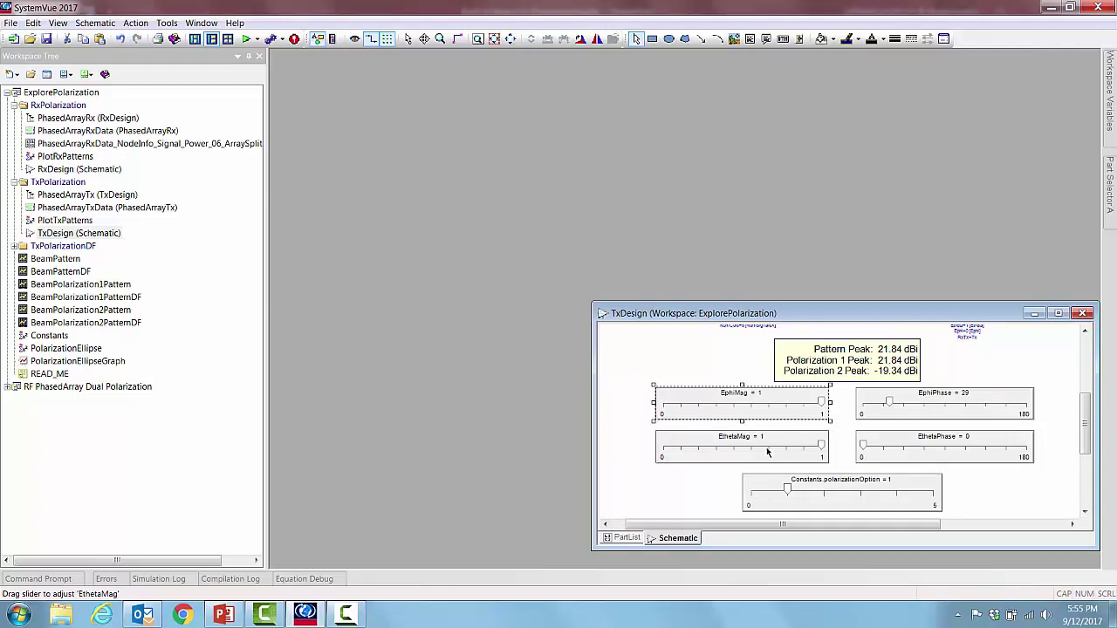
Open the Constants script showing tune() definitions for EthetaMag, EthetaPhase, EphiMag, EphiPhase and polarizationOption.
{"action": "left_click", "coordinate": [52, 336]}
{"action": "double_click", "coordinate": [53, 336]}
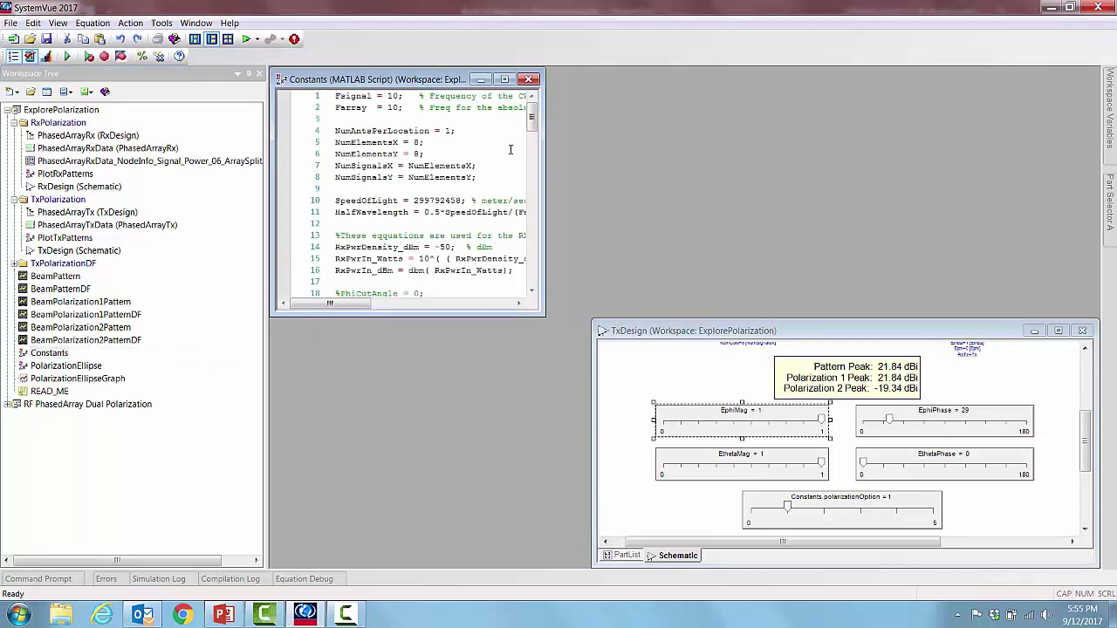
{"action": "left_click_drag", "start_coordinate": [533, 120], "coordinate": [530, 159]}
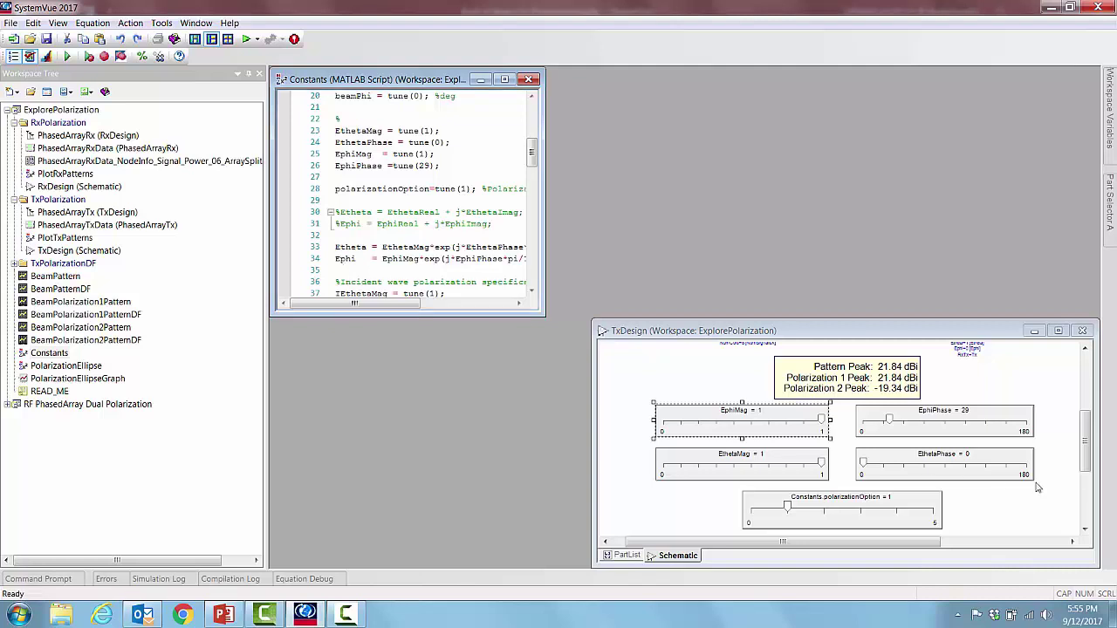
{"action": "left_click", "coordinate": [1085, 460]}
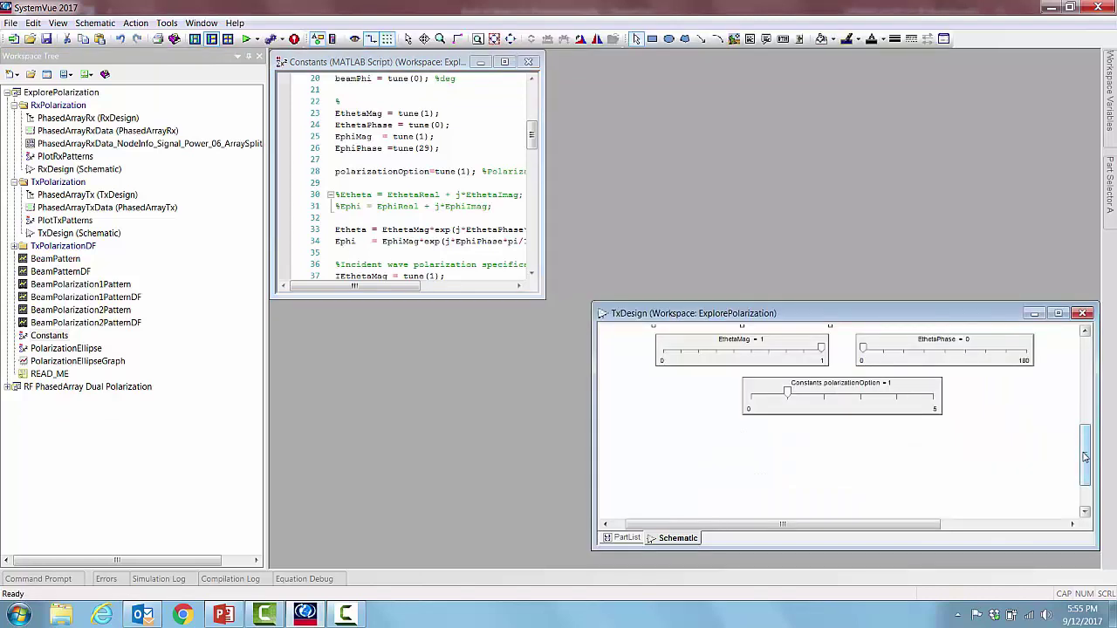
{"action": "left_click_drag", "start_coordinate": [1086, 460], "coordinate": [1086, 389]}
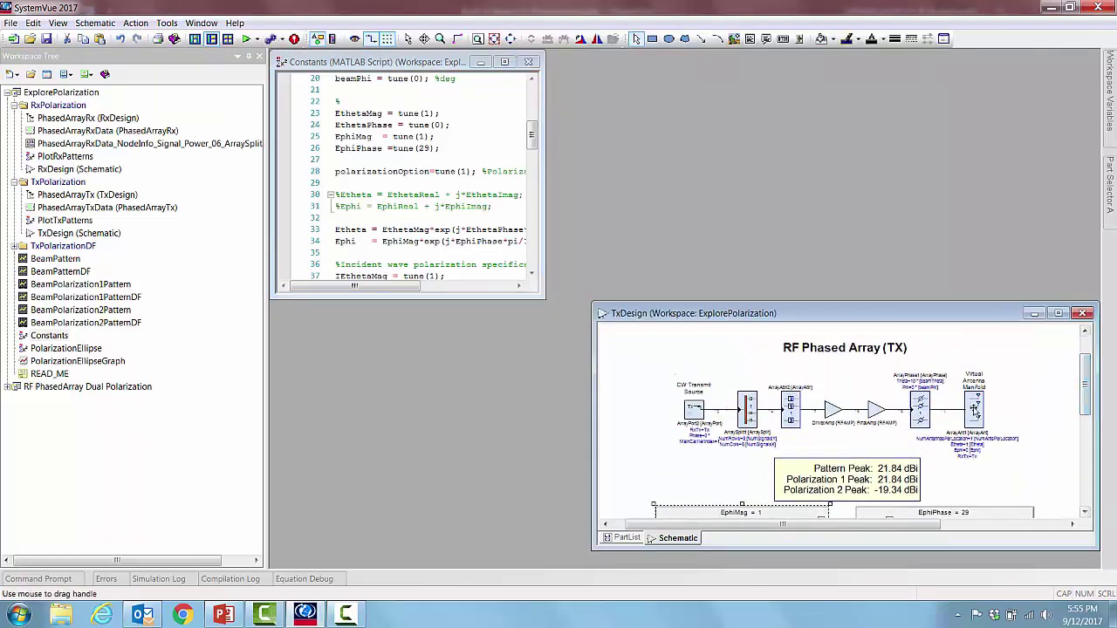
{"action": "double_click", "coordinate": [974, 405]}
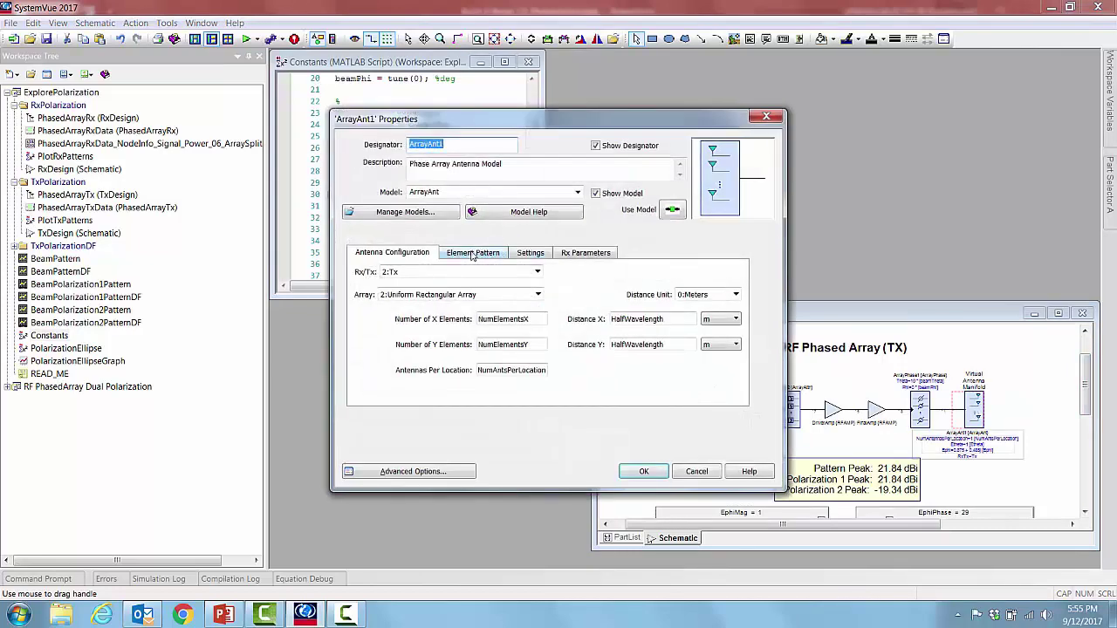
{"action": "left_click", "coordinate": [472, 253]}
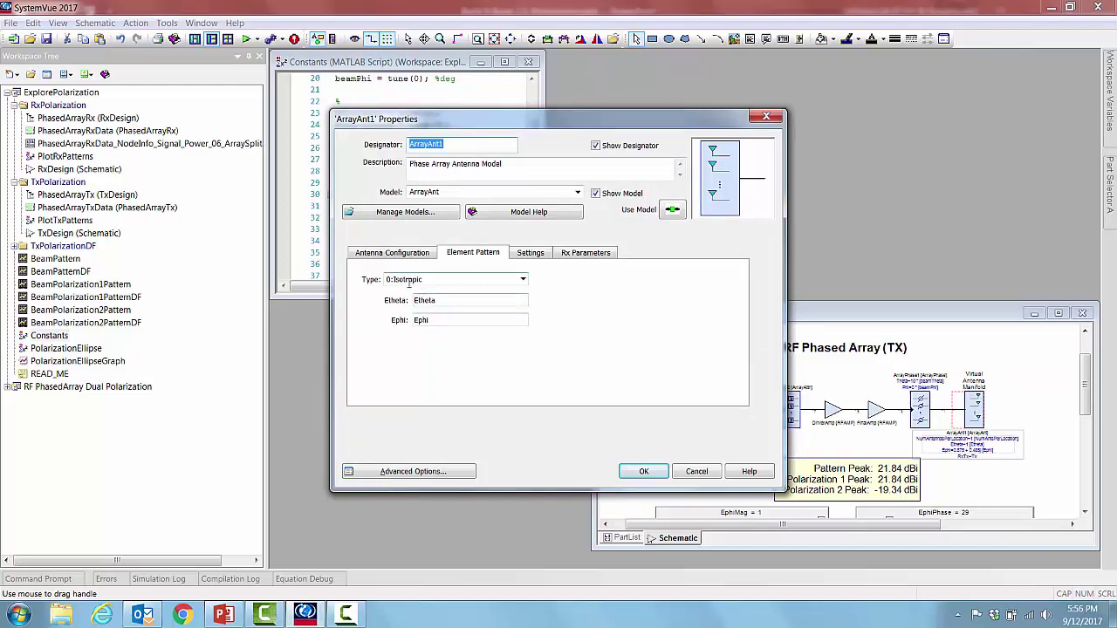
{"action": "left_click", "coordinate": [524, 280]}
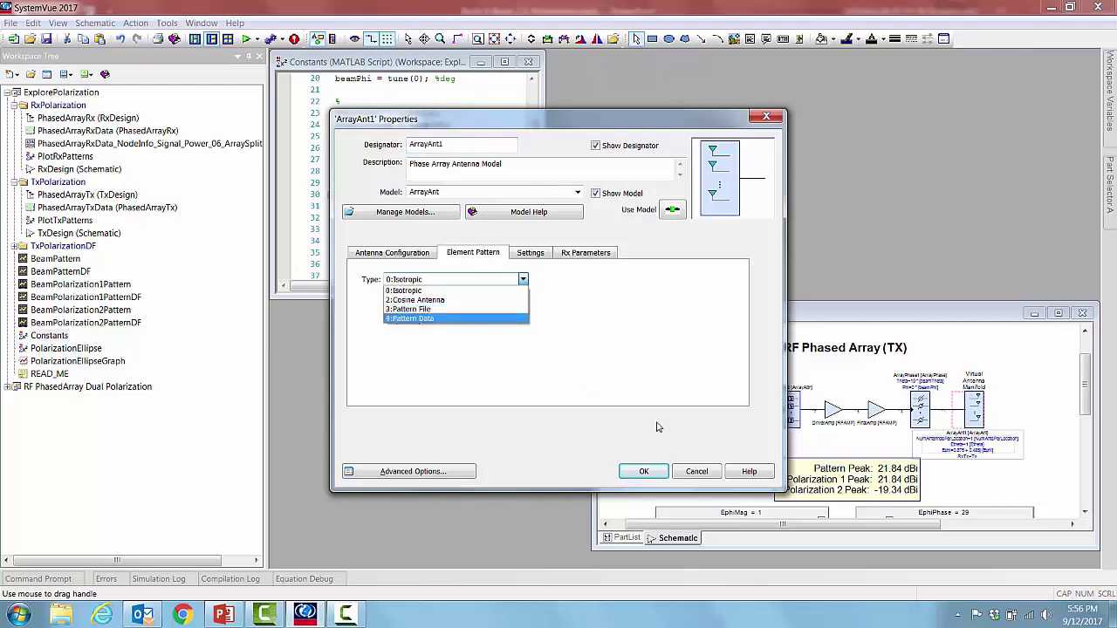
{"action": "left_click", "coordinate": [699, 473]}
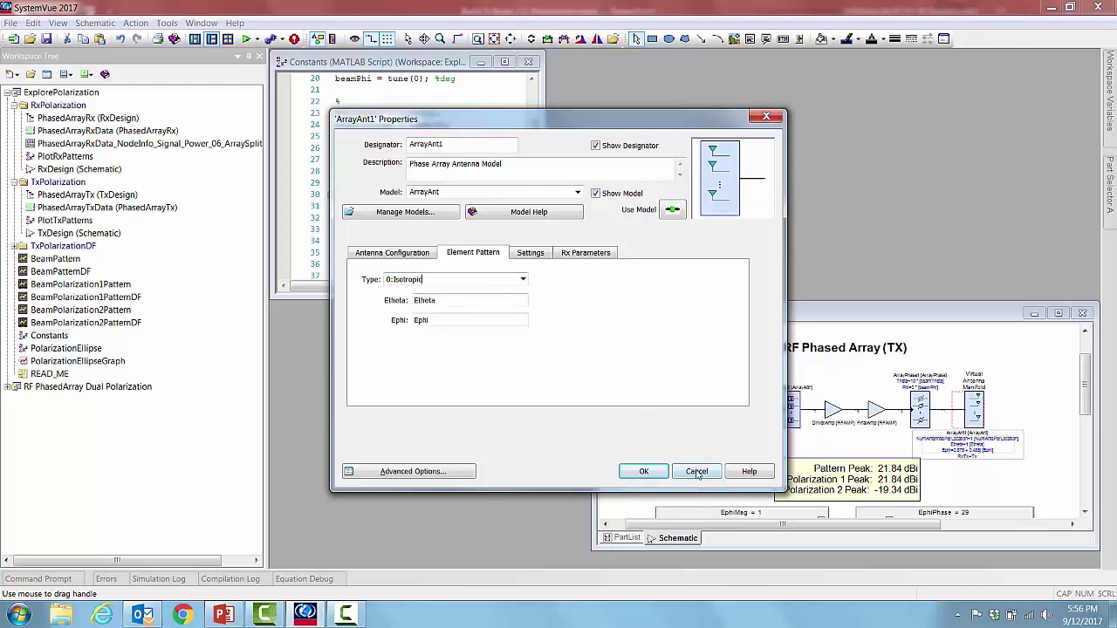
{"action": "left_click", "coordinate": [697, 472]}
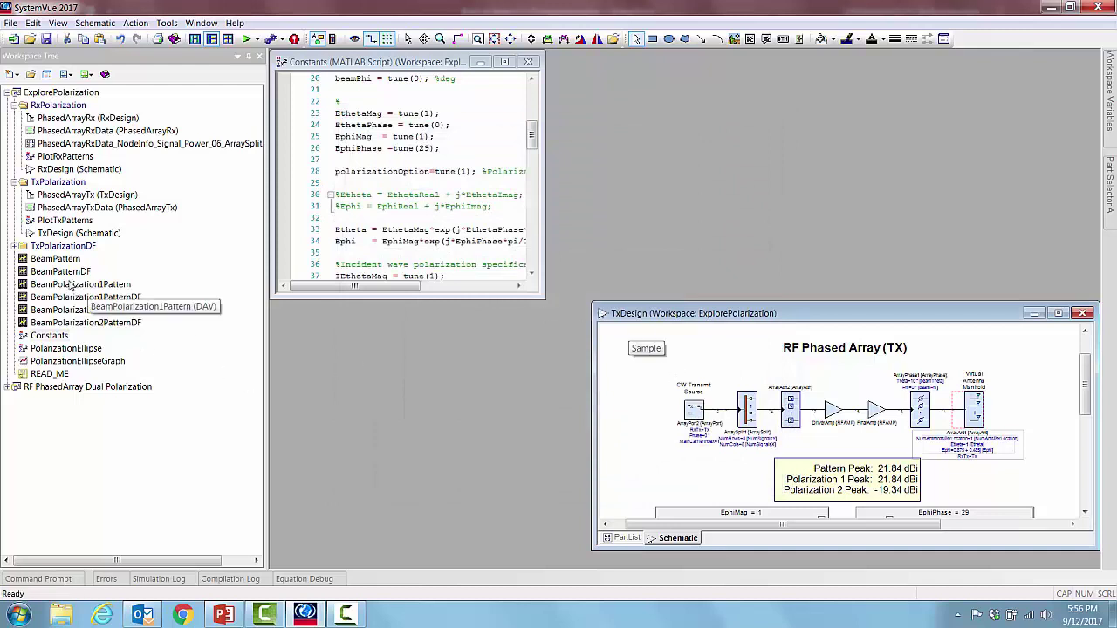
Open BeamPattern, E-LHC, E-RHC and PolarizationEllipseGraph, placing the ellipse graph lower left.
{"action": "left_click", "coordinate": [55, 260]}
{"action": "double_click", "coordinate": [55, 260]}
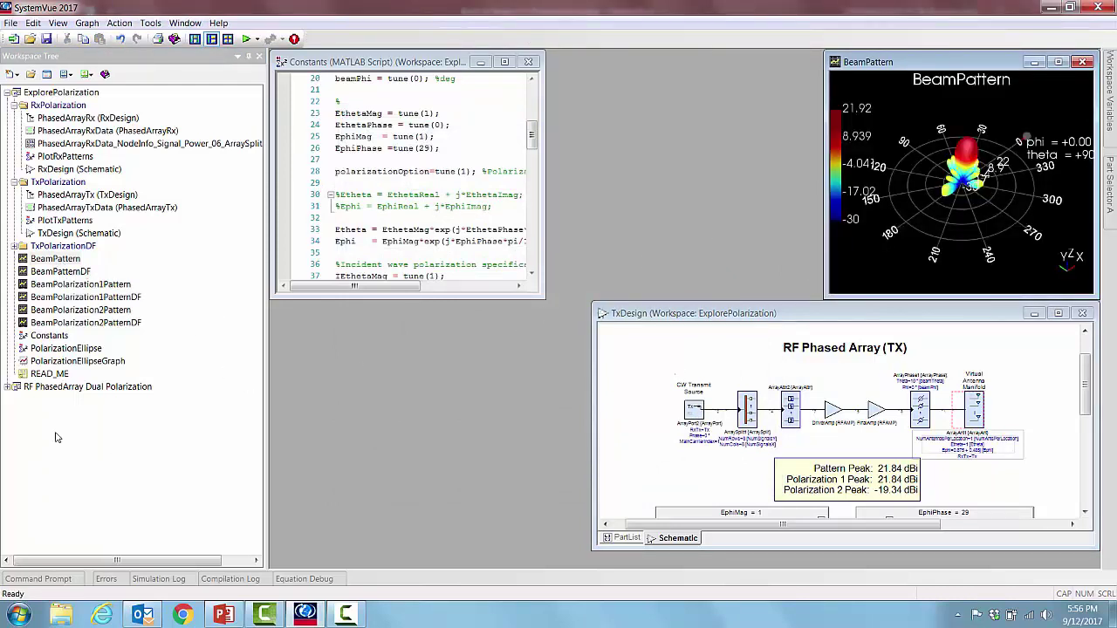
{"action": "double_click", "coordinate": [50, 286]}
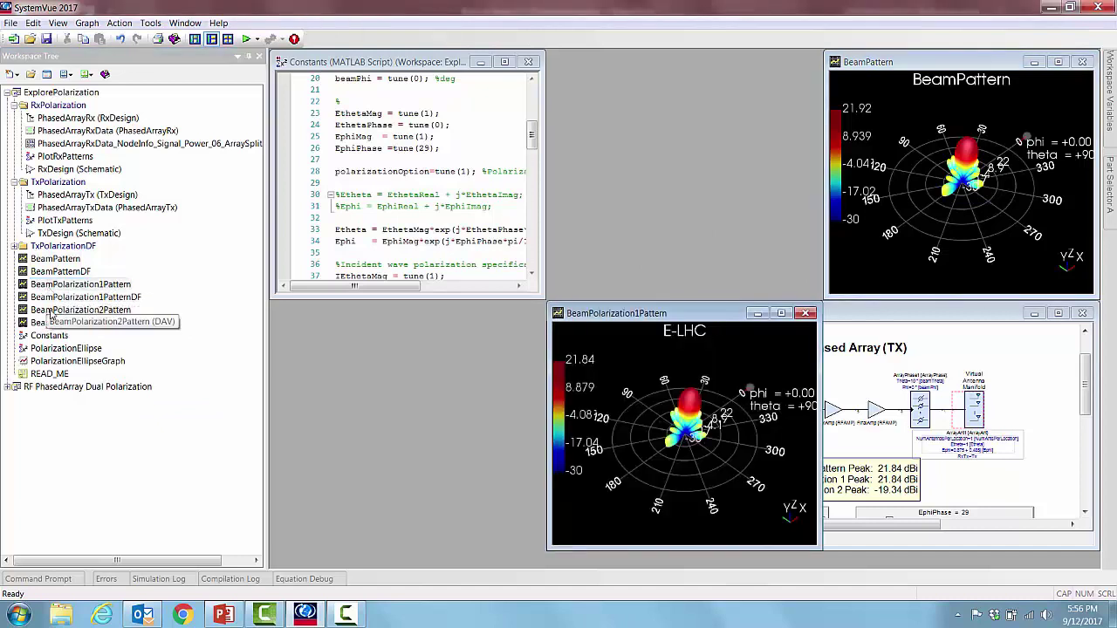
{"action": "double_click", "coordinate": [57, 312]}
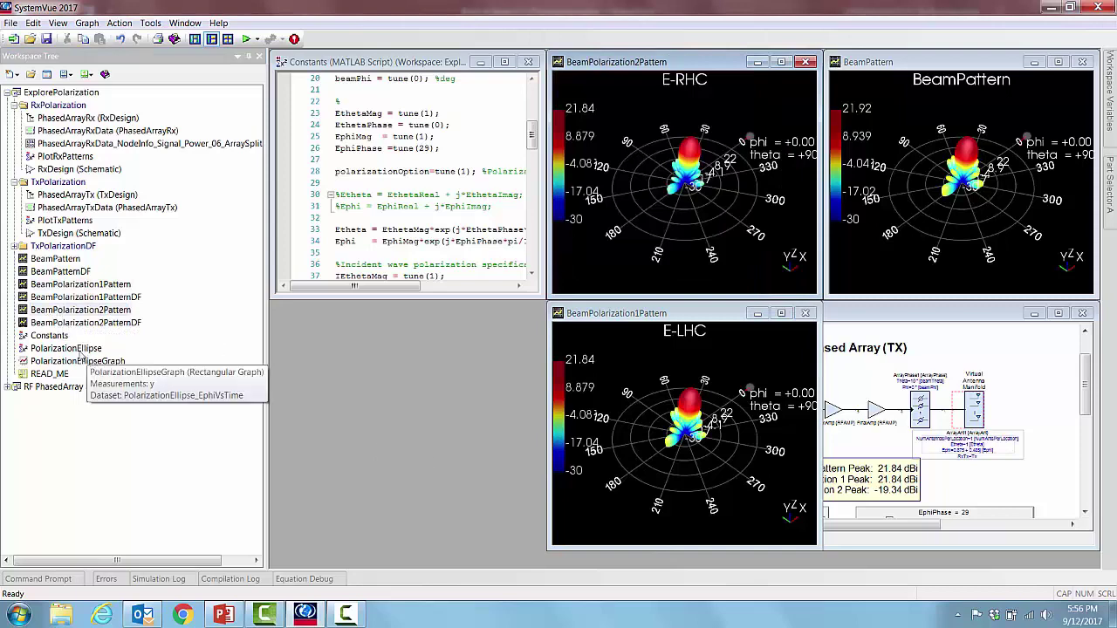
{"action": "double_click", "coordinate": [50, 362]}
{"action": "left_click_drag", "start_coordinate": [925, 281], "coordinate": [411, 323]}
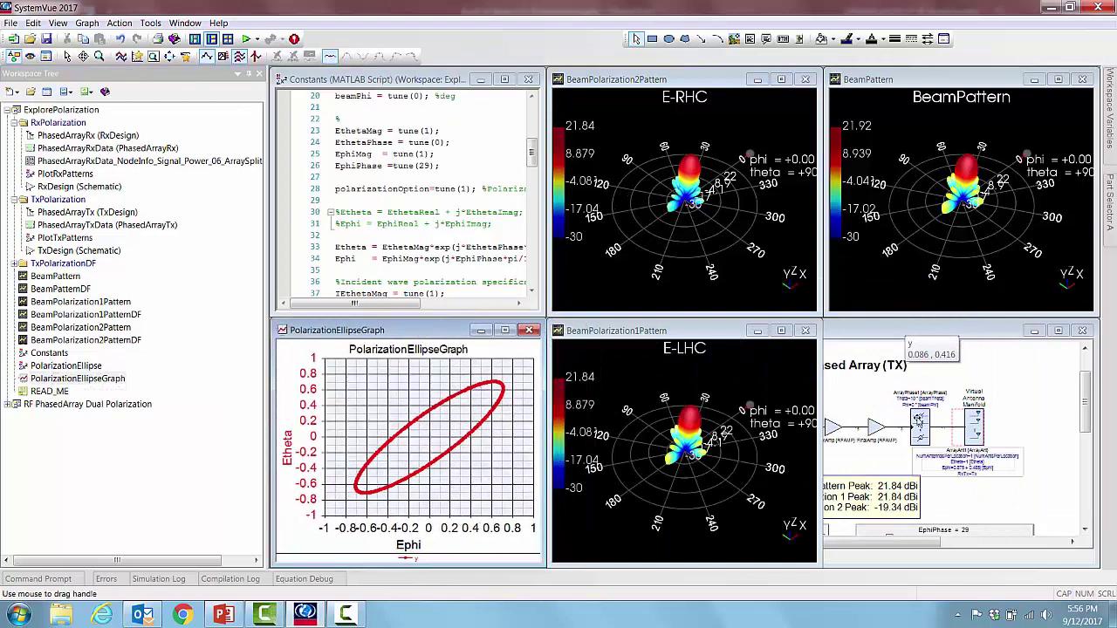
Set TxDesign EphiPhase to 0 and EthetaMag to 0, giving both peaks 18.83 dBi.
{"action": "left_click", "coordinate": [918, 421]}
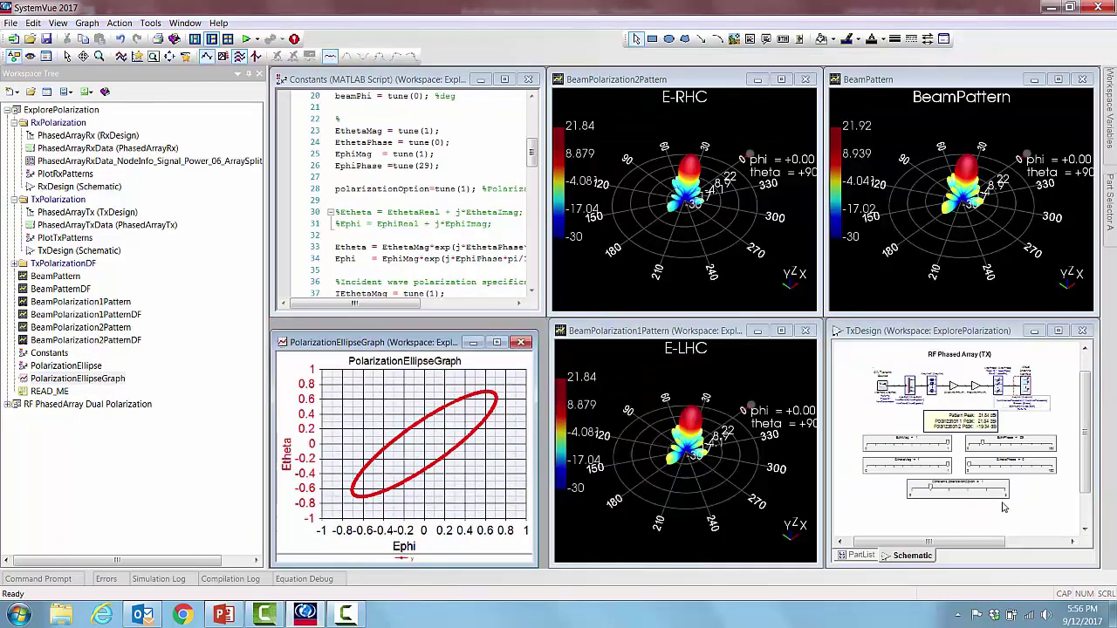
{"action": "left_click", "coordinate": [1042, 522]}
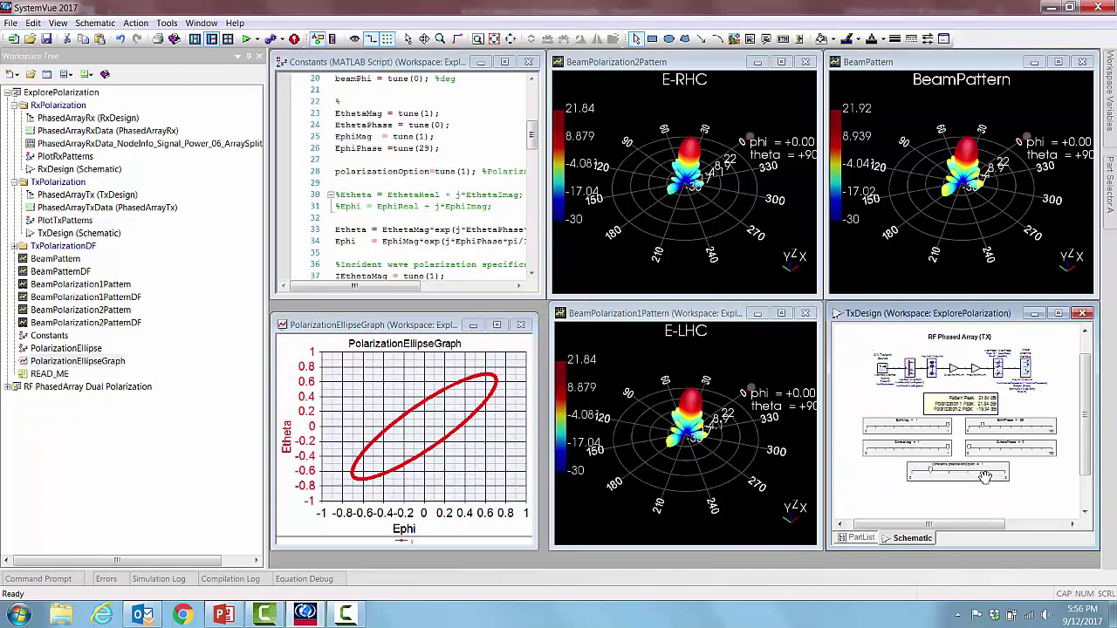
{"action": "scroll", "coordinate": [946, 463], "scroll_direction": "up", "scroll_amount": 3}
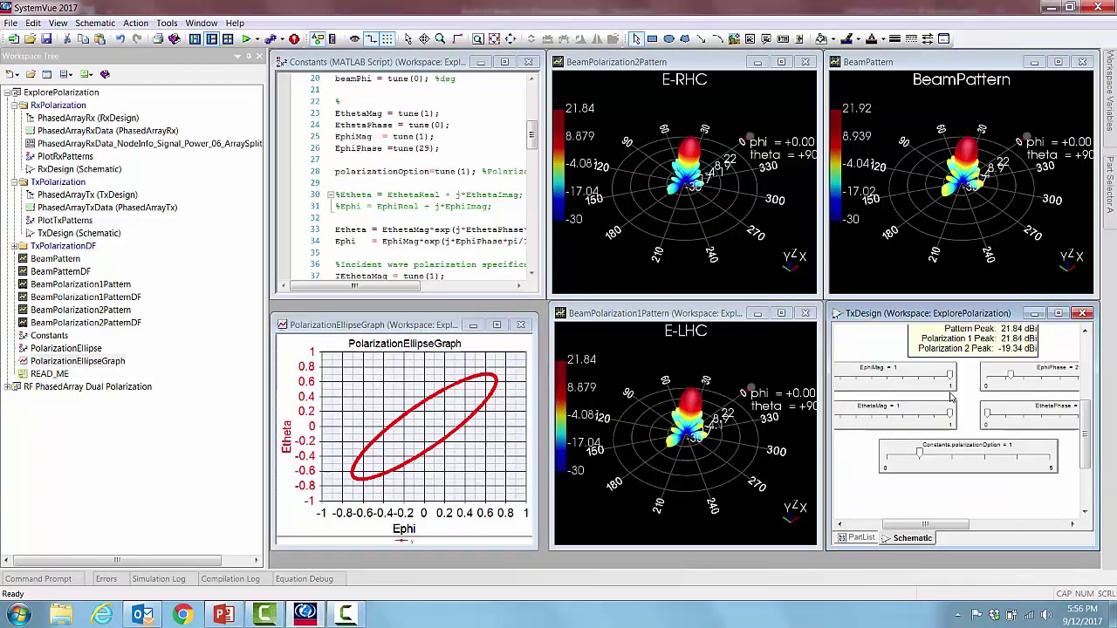
{"action": "scroll", "coordinate": [956, 421], "scroll_direction": "down", "scroll_amount": 1}
{"action": "scroll", "coordinate": [955, 420], "scroll_direction": "down", "scroll_amount": 1}
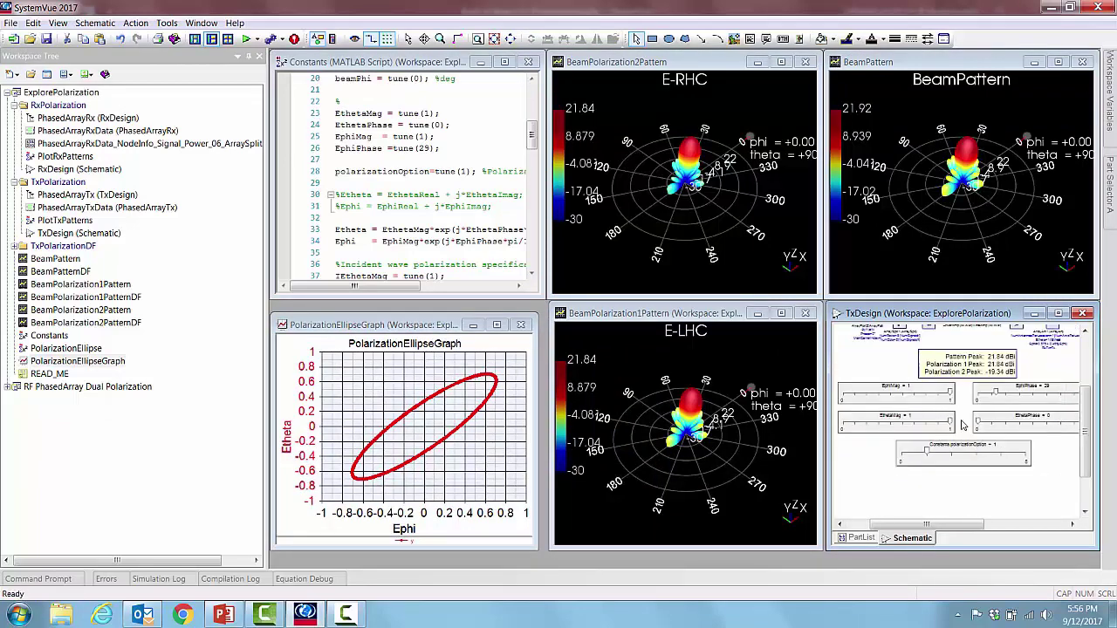
{"action": "left_click", "coordinate": [993, 395]}
{"action": "left_click_drag", "start_coordinate": [993, 394], "coordinate": [960, 399]}
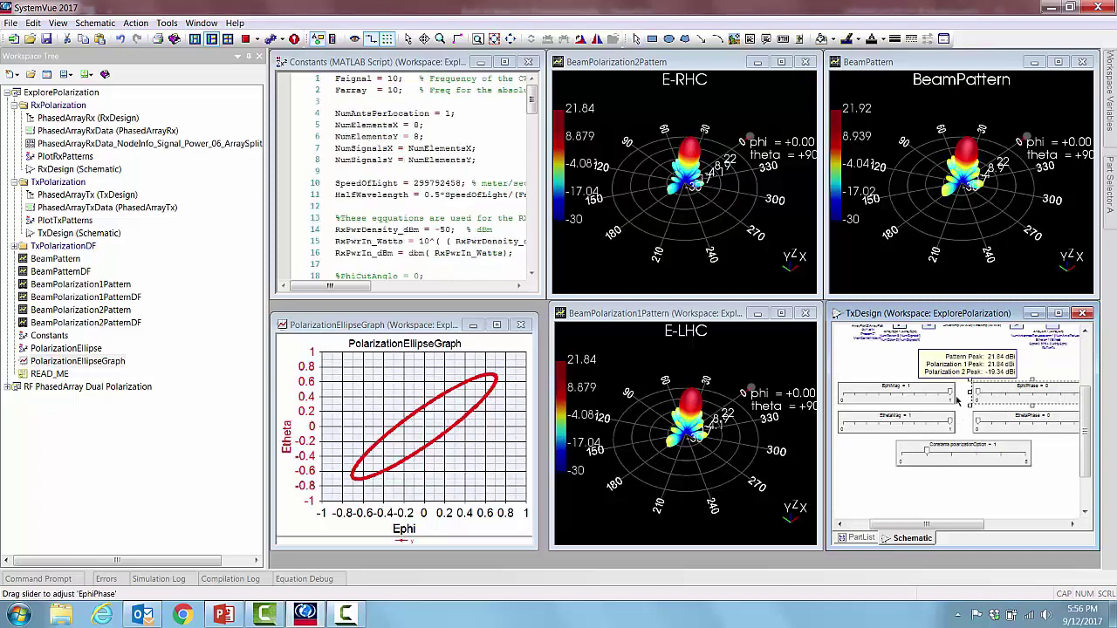
{"action": "left_click", "coordinate": [951, 423]}
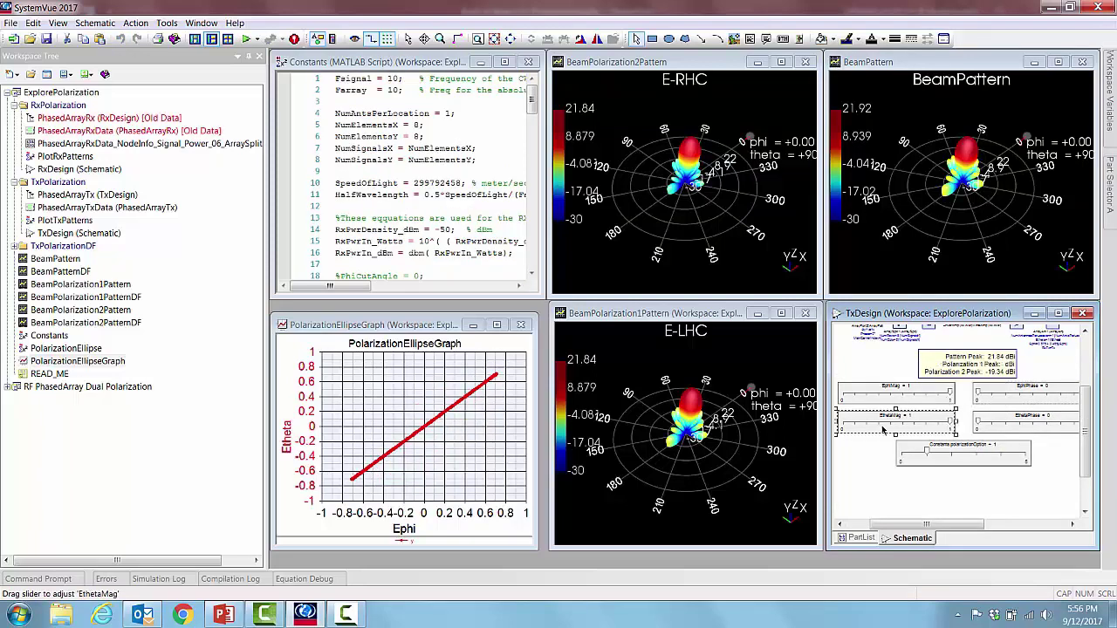
{"action": "left_click_drag", "start_coordinate": [838, 431], "coordinate": [840, 431]}
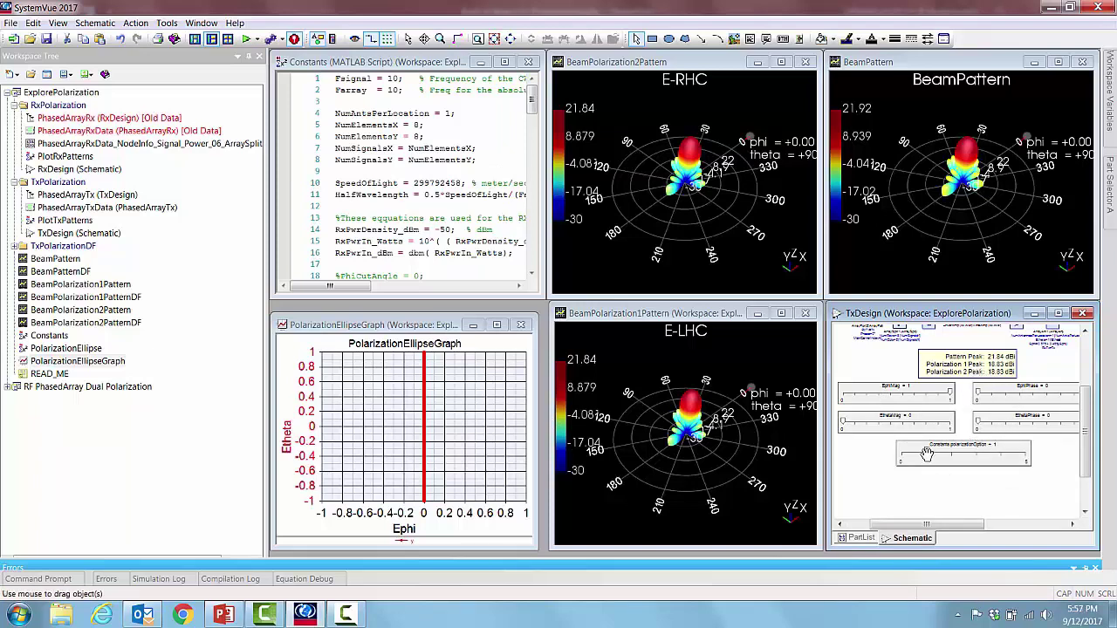
Set polarizationOption to 0 and vary EphiMag and EthetaMag to steepen the linear polarization line.
{"action": "left_click_drag", "start_coordinate": [926, 451], "coordinate": [902, 451]}
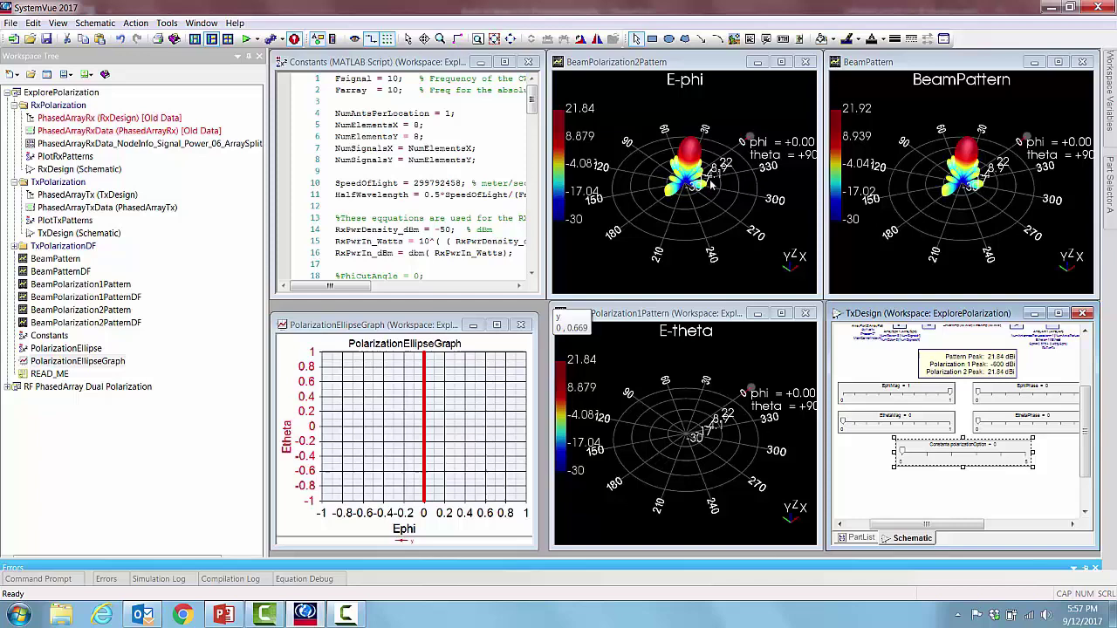
{"action": "left_click", "coordinate": [951, 396]}
{"action": "left_click_drag", "start_coordinate": [951, 395], "coordinate": [916, 397]}
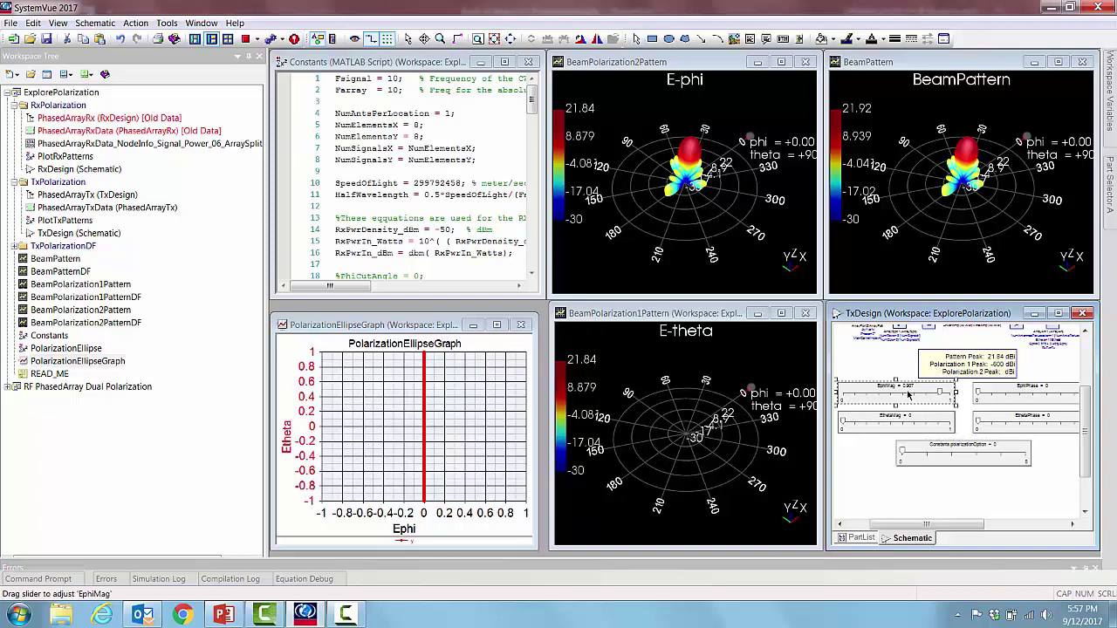
{"action": "left_click", "coordinate": [859, 425]}
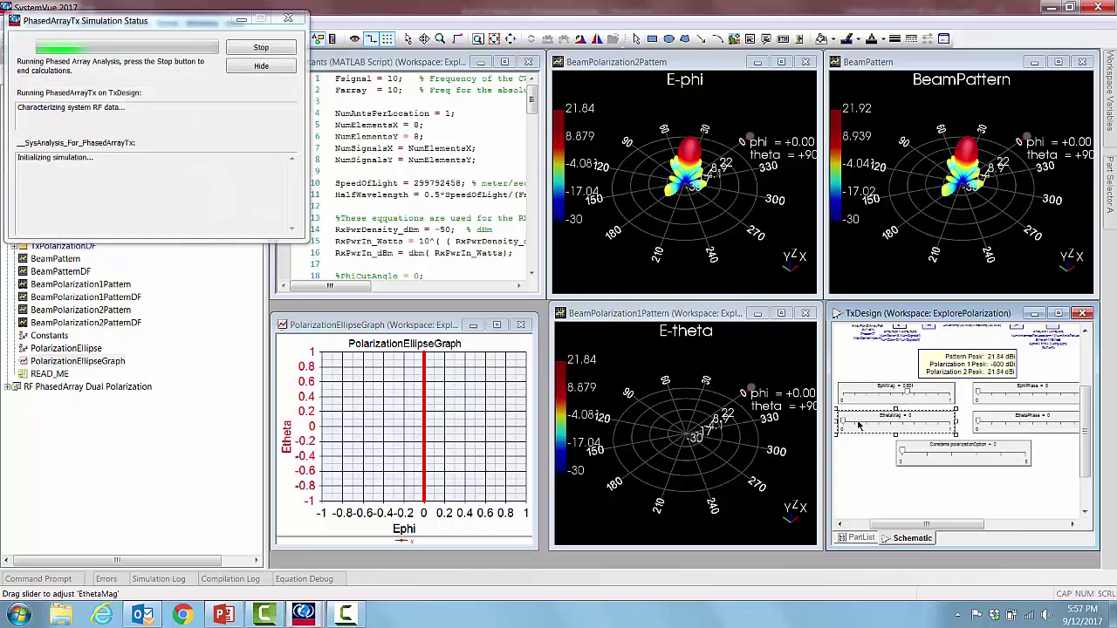
{"action": "left_click_drag", "start_coordinate": [859, 424], "coordinate": [954, 424]}
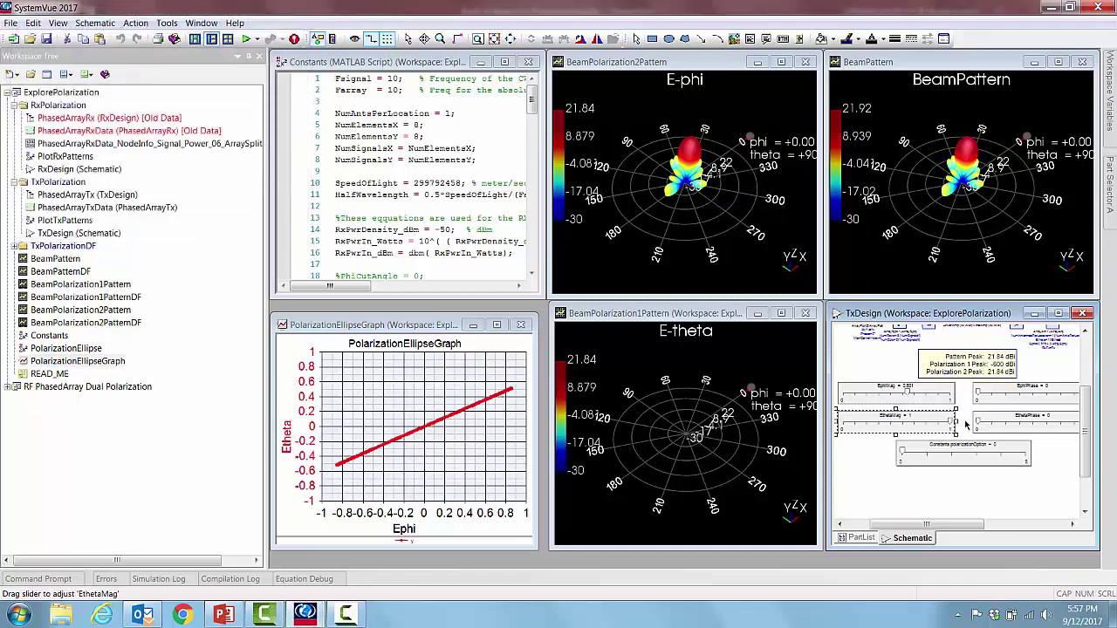
{"action": "left_click_drag", "start_coordinate": [907, 395], "coordinate": [847, 397]}
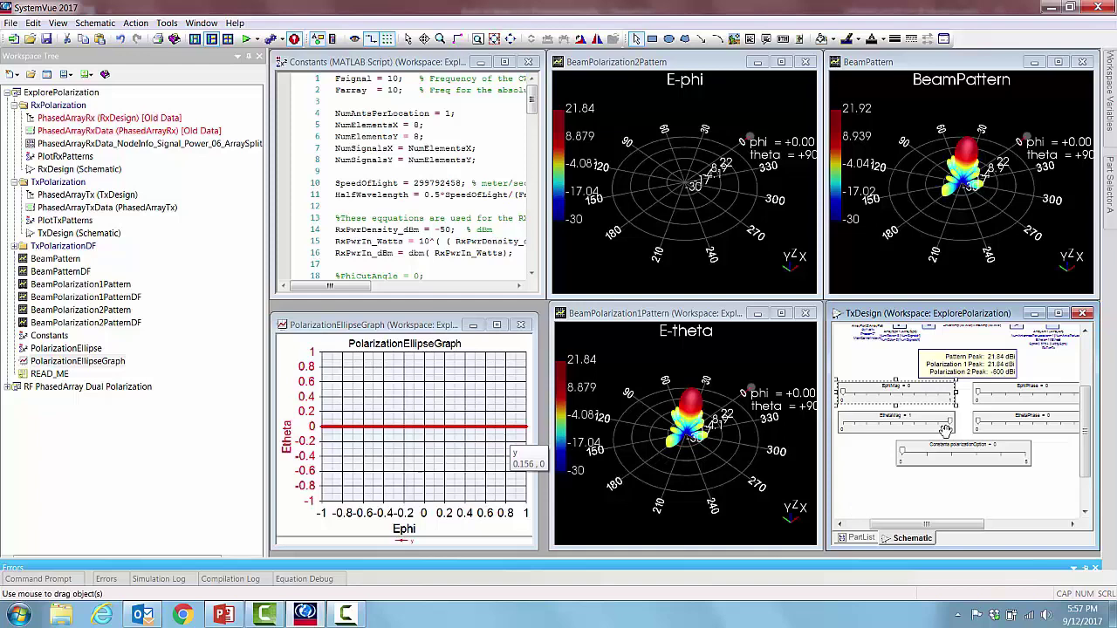
{"action": "left_click_drag", "start_coordinate": [951, 422], "coordinate": [918, 424]}
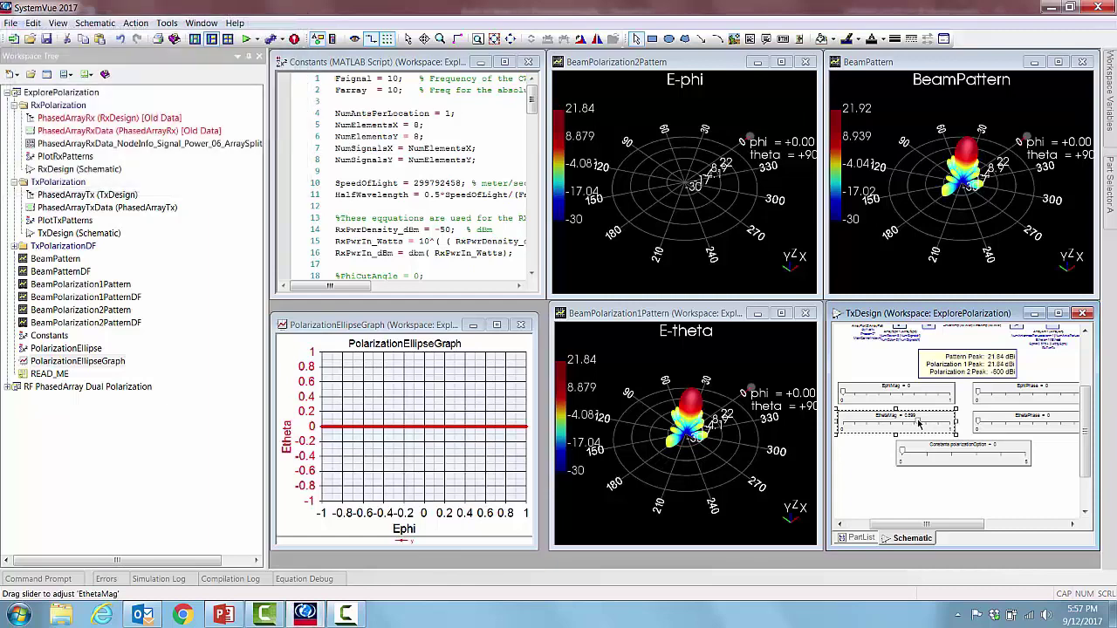
{"action": "left_click", "coordinate": [886, 397]}
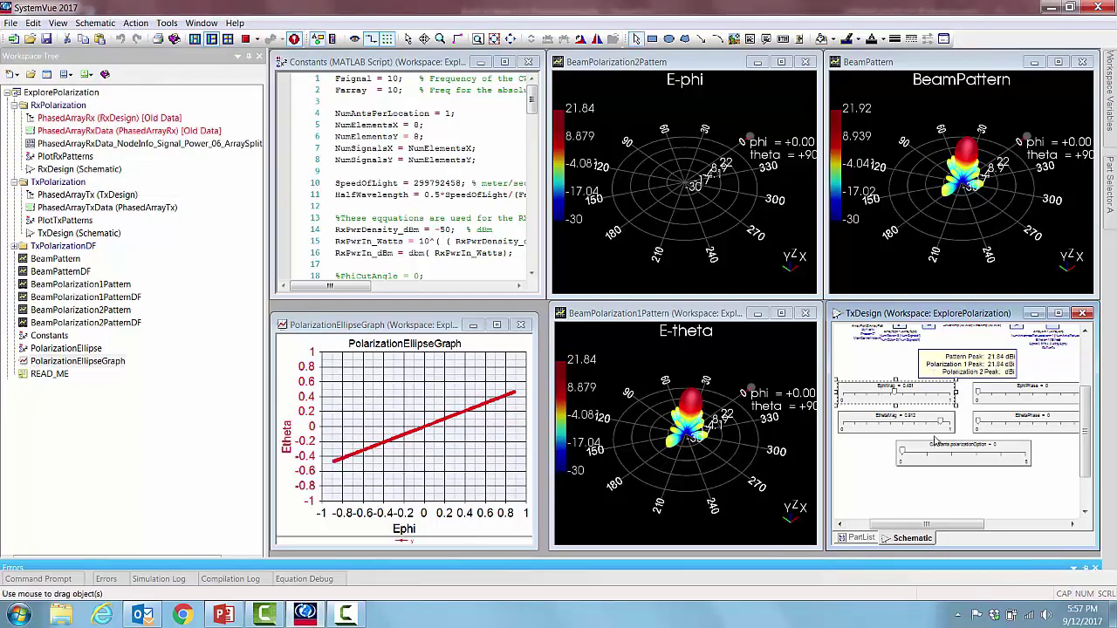
{"action": "left_click_drag", "start_coordinate": [942, 423], "coordinate": [955, 424]}
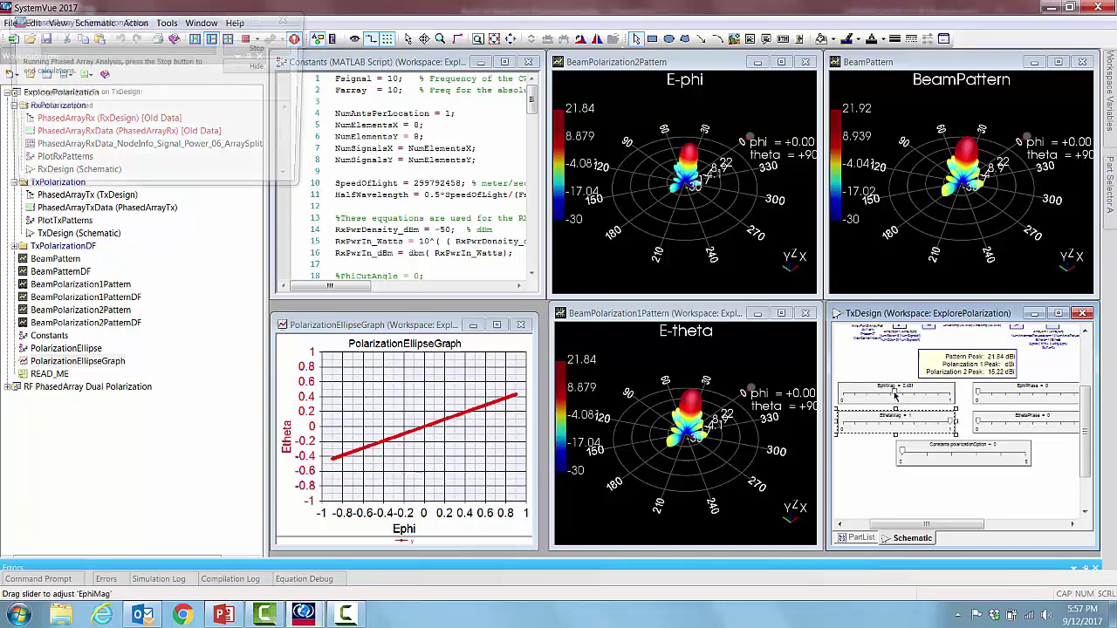
{"action": "left_click_drag", "start_coordinate": [932, 397], "coordinate": [976, 399]}
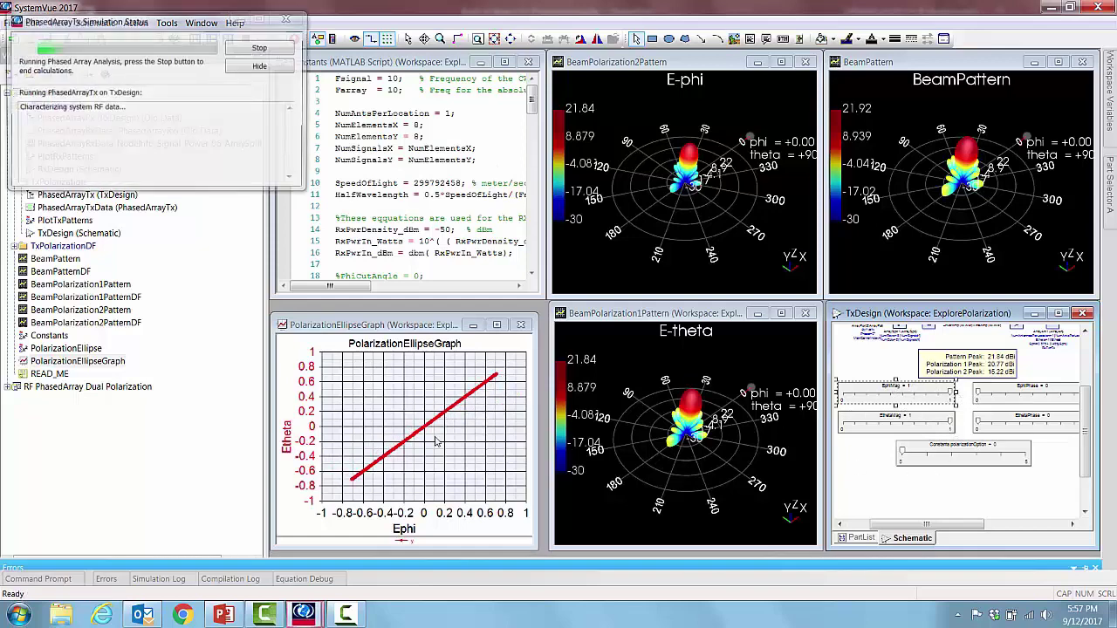
Sweep EthetaPhase up to 180 to open and tilt the ellipse, ending at a 45° line.
{"action": "left_click", "coordinate": [911, 460]}
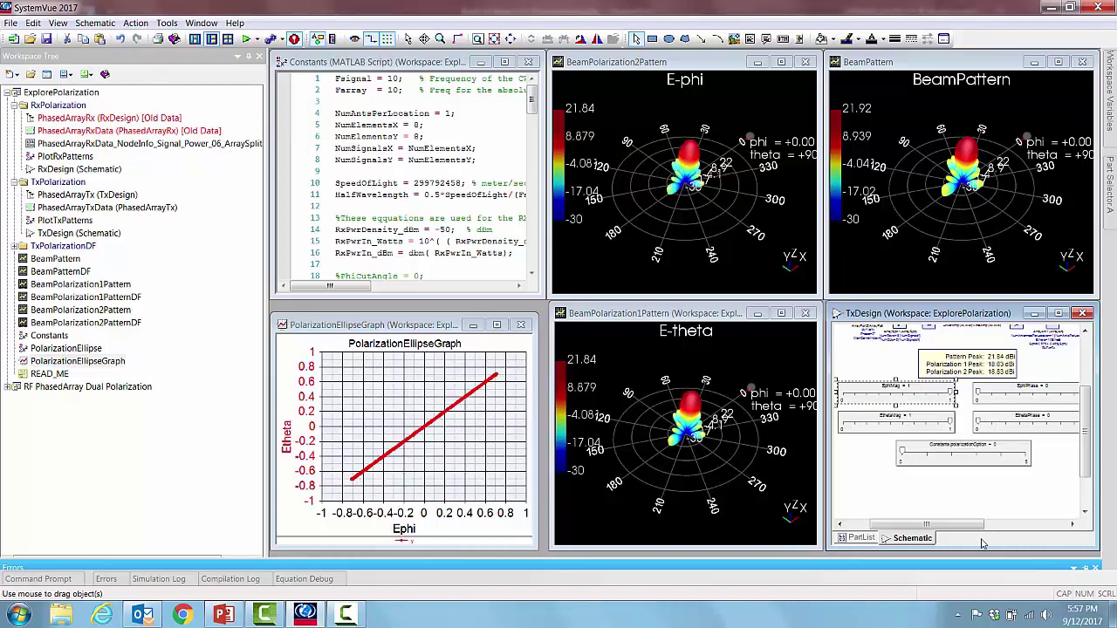
{"action": "left_click", "coordinate": [1072, 524]}
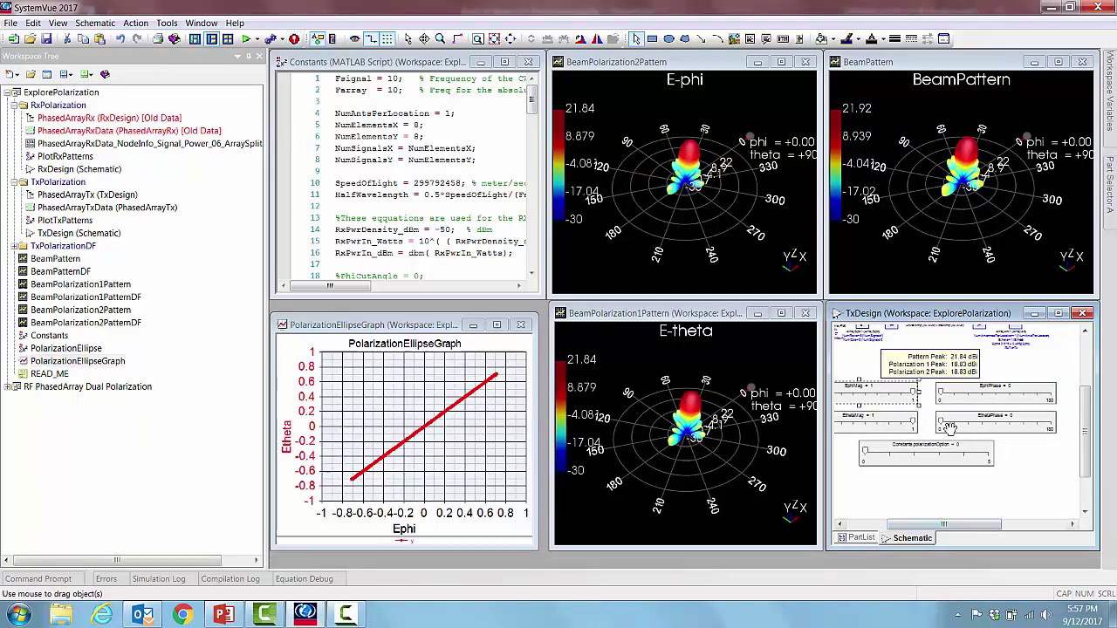
{"action": "left_click_drag", "start_coordinate": [941, 423], "coordinate": [964, 422]}
{"action": "left_click_drag", "start_coordinate": [1041, 424], "coordinate": [1060, 425]}
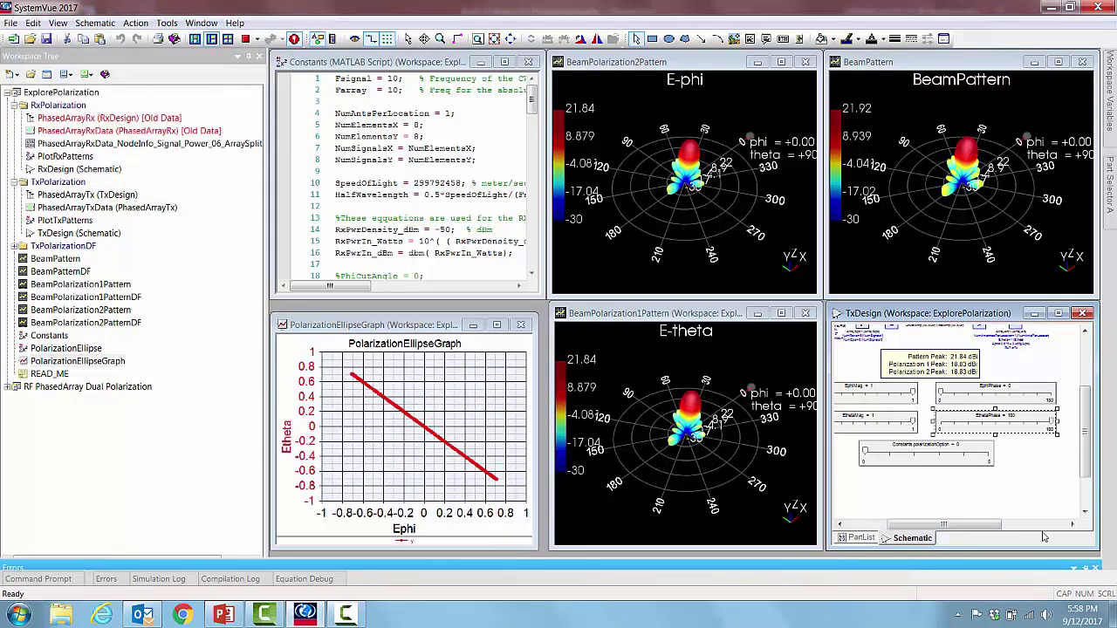
{"action": "mouse_move", "coordinate": [1055, 425]}
{"action": "left_mouse_down"}
{"action": "mouse_move", "coordinate": [821, 410]}
{"action": "mouse_move", "coordinate": [709, 148]}
{"action": "left_mouse_up"}
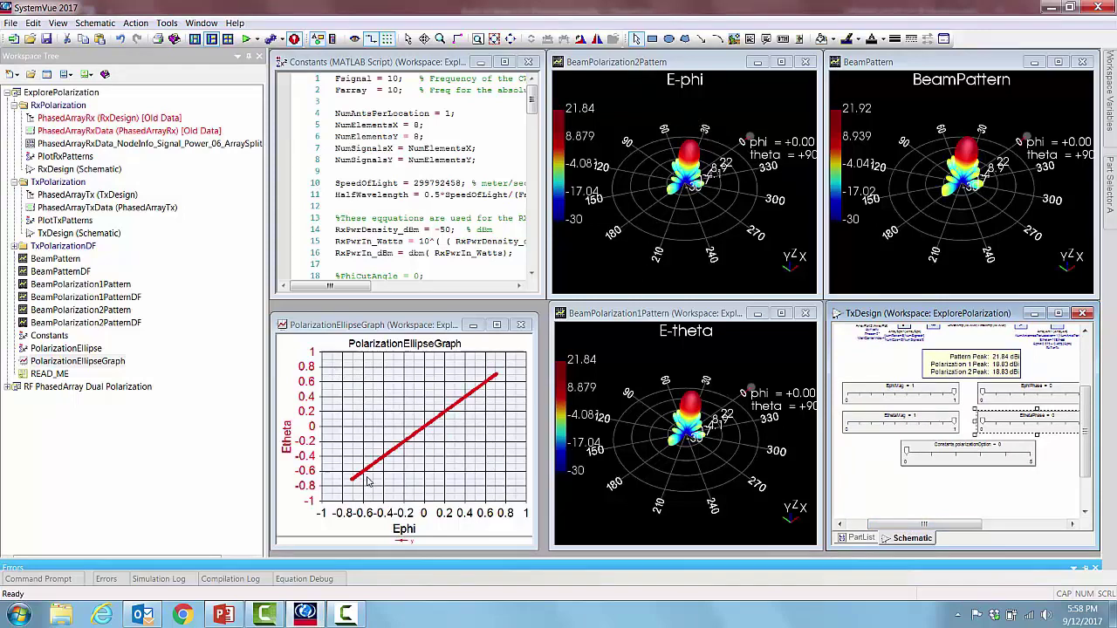
{"action": "mouse_move", "coordinate": [493, 377]}
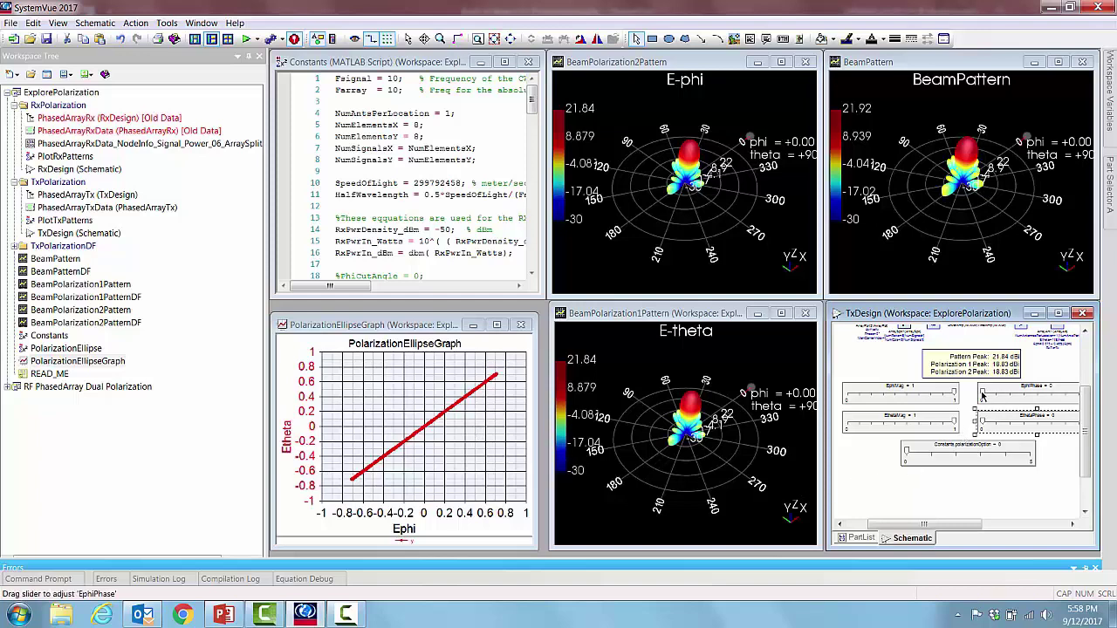
Raise Ephi phase and switch polarizationOption to show the E-LHC and E-RHC circular patterns.
{"action": "left_click_drag", "start_coordinate": [983, 395], "coordinate": [1044, 395]}
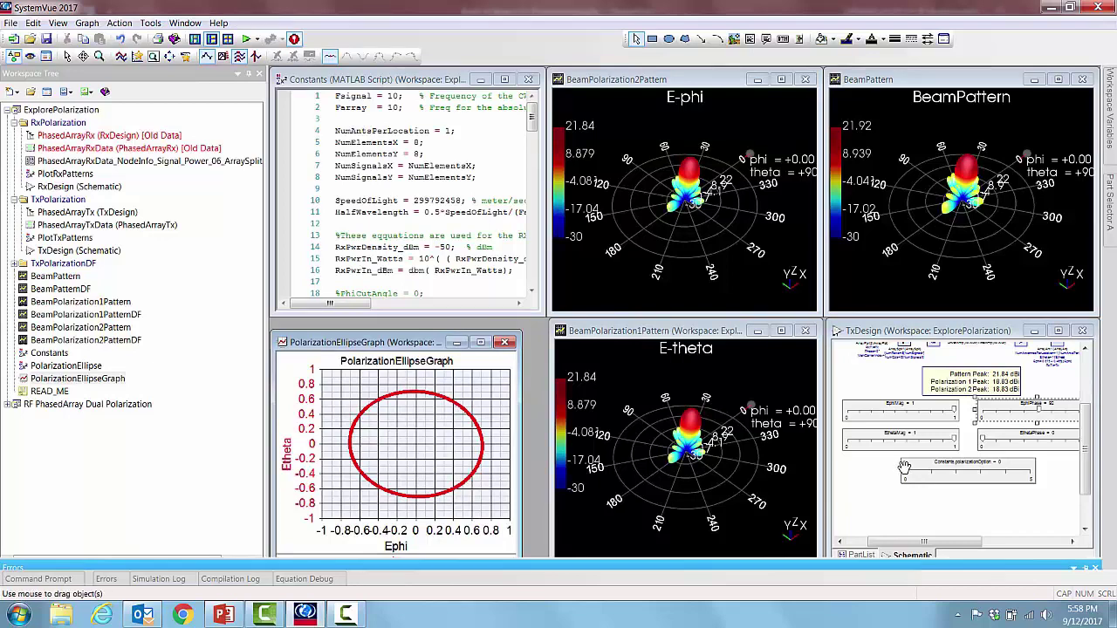
{"action": "left_click", "coordinate": [906, 471]}
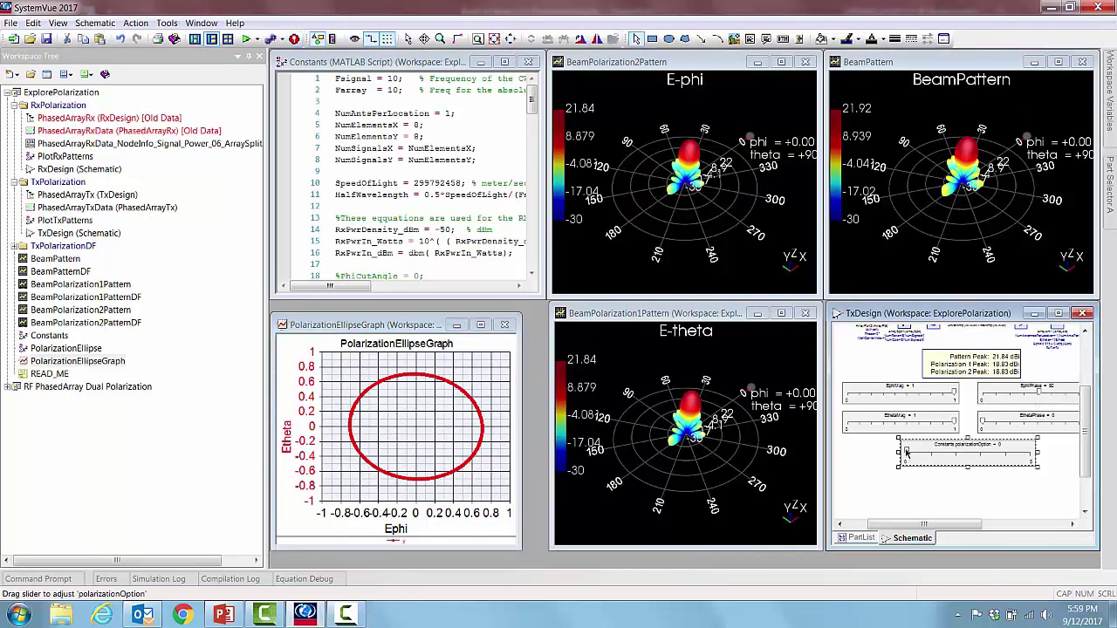
{"action": "left_click_drag", "start_coordinate": [913, 452], "coordinate": [932, 453]}
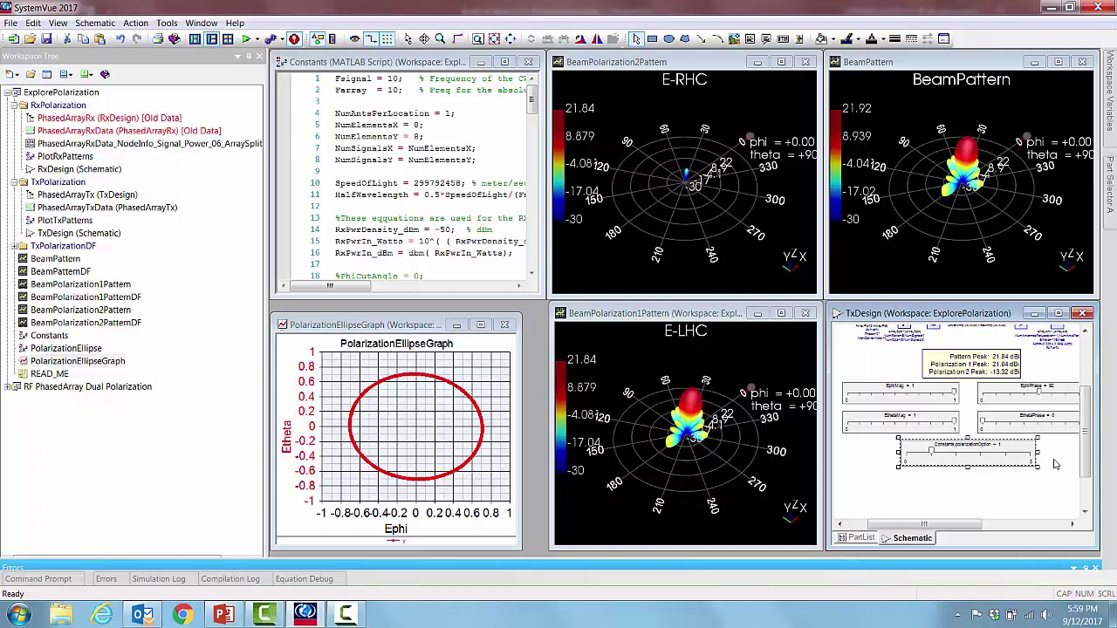
{"action": "scroll", "coordinate": [1055, 487], "scroll_direction": "down", "scroll_amount": 2}
{"action": "scroll", "coordinate": [955, 416], "scroll_direction": "up", "scroll_amount": 2}
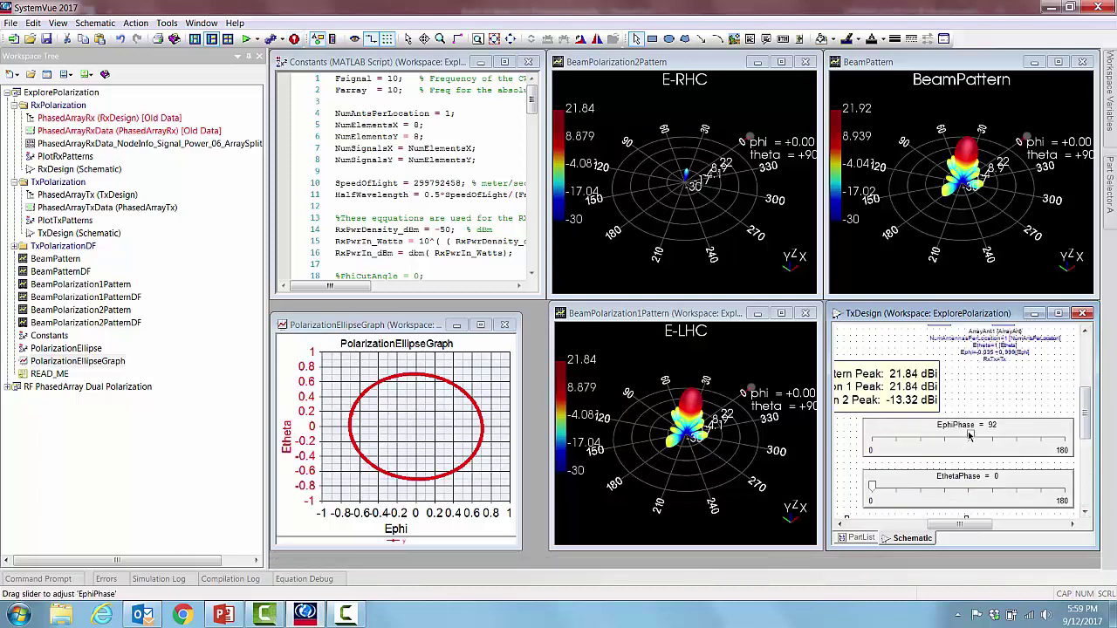
Return EphiPhase to 0 and raise EthetaPhase to 90, making E-RHC peak 21.84 dBi.
{"action": "left_click_drag", "start_coordinate": [971, 436], "coordinate": [967, 435]}
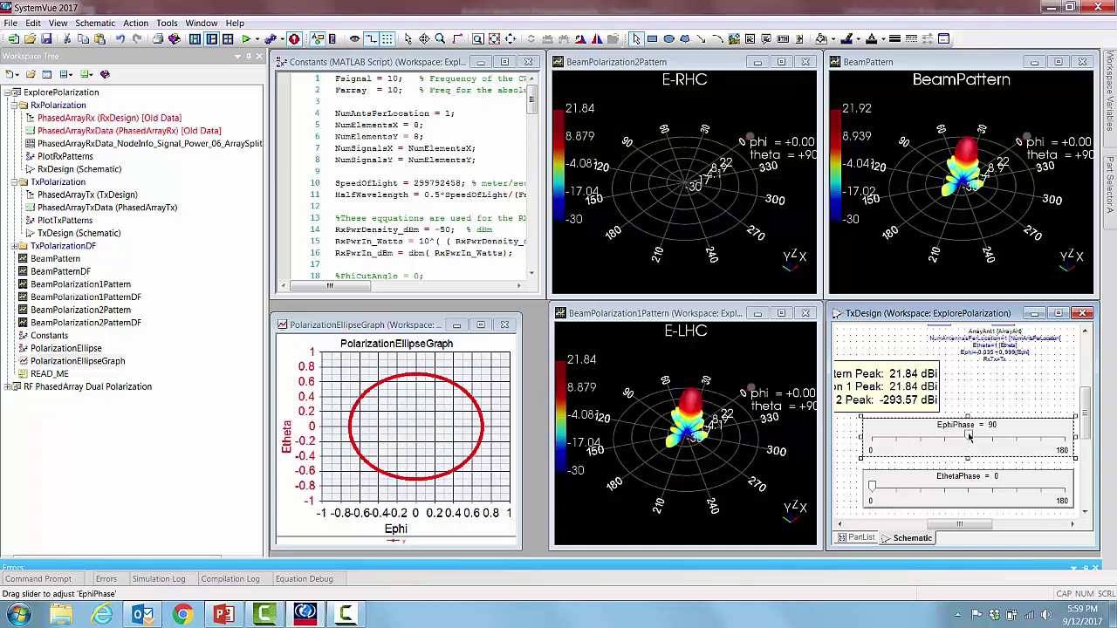
{"action": "left_click_drag", "start_coordinate": [968, 436], "coordinate": [839, 438]}
{"action": "left_click", "coordinate": [872, 487]}
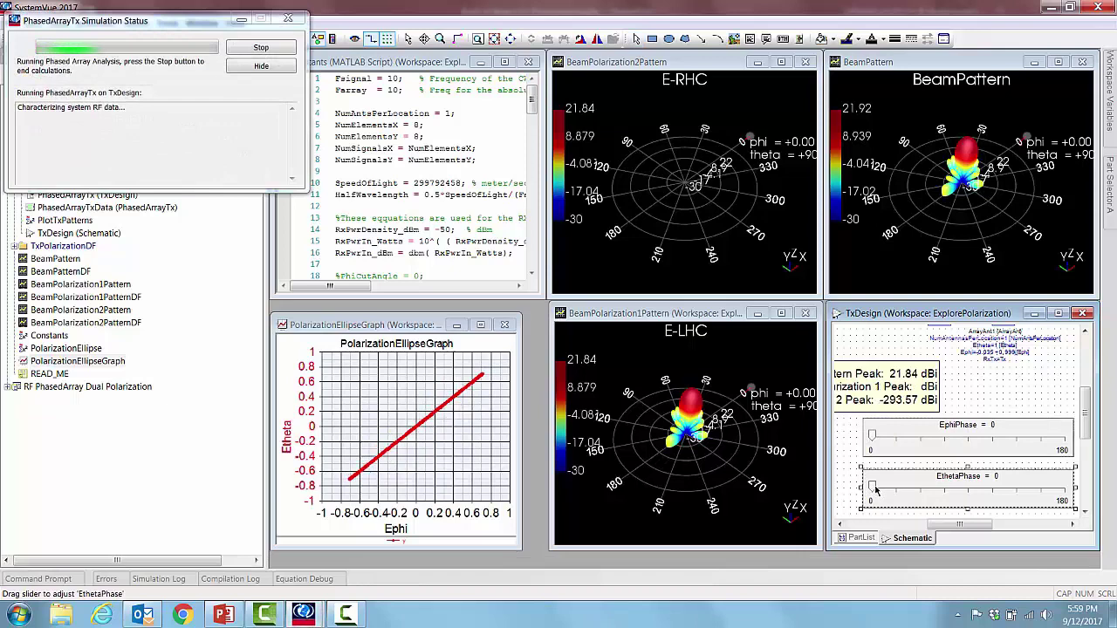
{"action": "left_click_drag", "start_coordinate": [875, 491], "coordinate": [967, 494]}
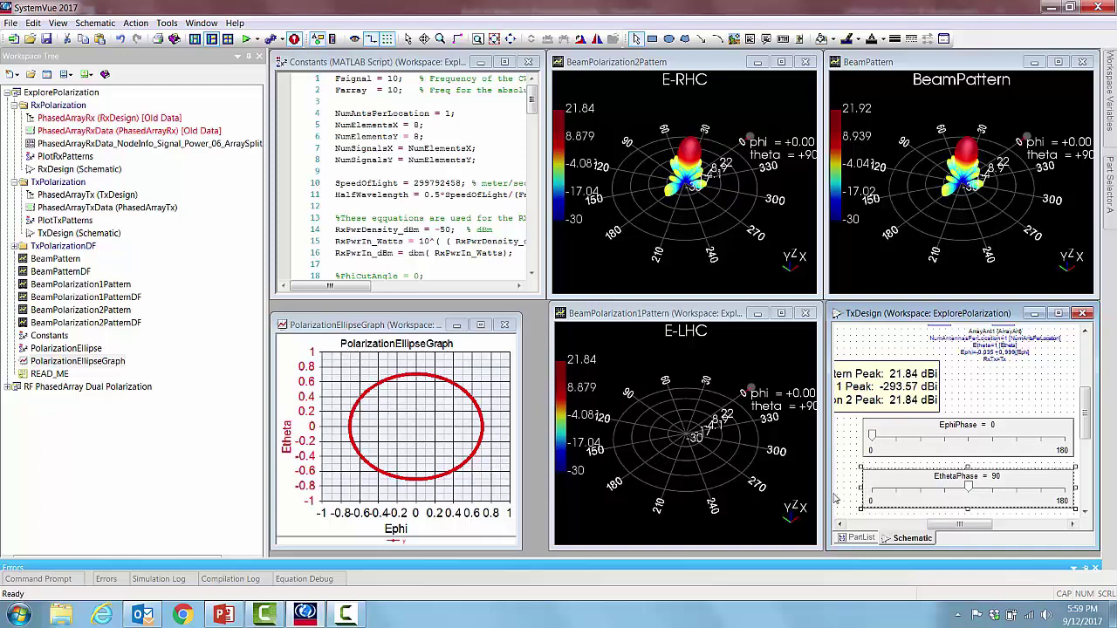
Reduce EphiMag and sweep EthetaPhase up and down, ending at 88 with E-LHC at -7.31 dBi.
{"action": "left_click_drag", "start_coordinate": [966, 527], "coordinate": [908, 529]}
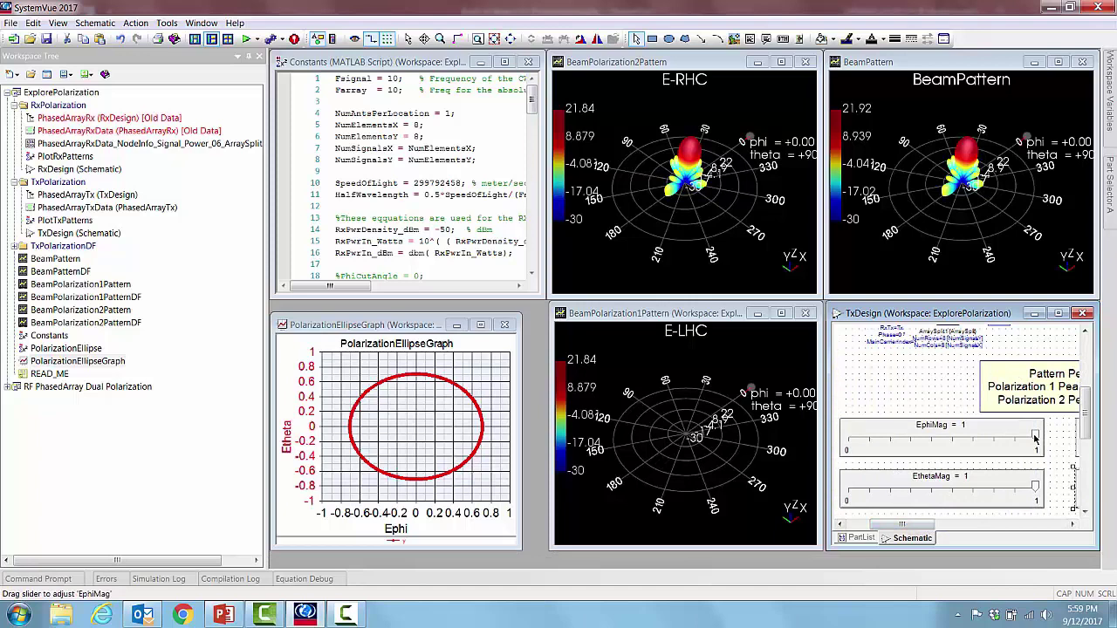
{"action": "mouse_move", "coordinate": [1036, 438]}
{"action": "left_mouse_down"}
{"action": "mouse_move", "coordinate": [881, 441]}
{"action": "mouse_move", "coordinate": [1037, 442]}
{"action": "left_mouse_up"}
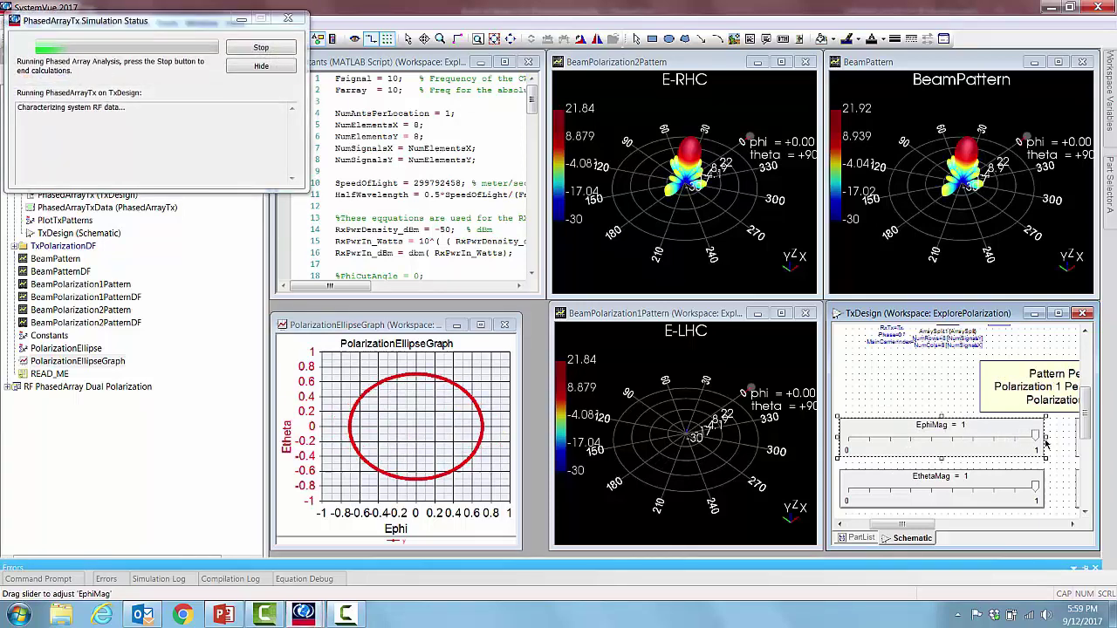
{"action": "left_click_drag", "start_coordinate": [899, 524], "coordinate": [960, 528]}
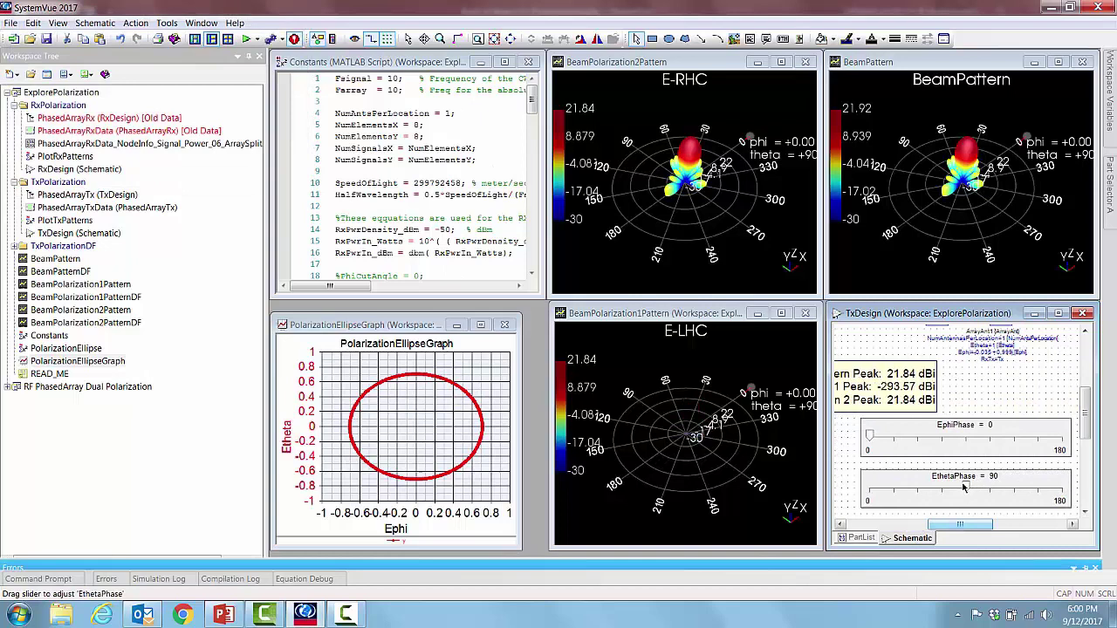
{"action": "left_click_drag", "start_coordinate": [966, 489], "coordinate": [1045, 493]}
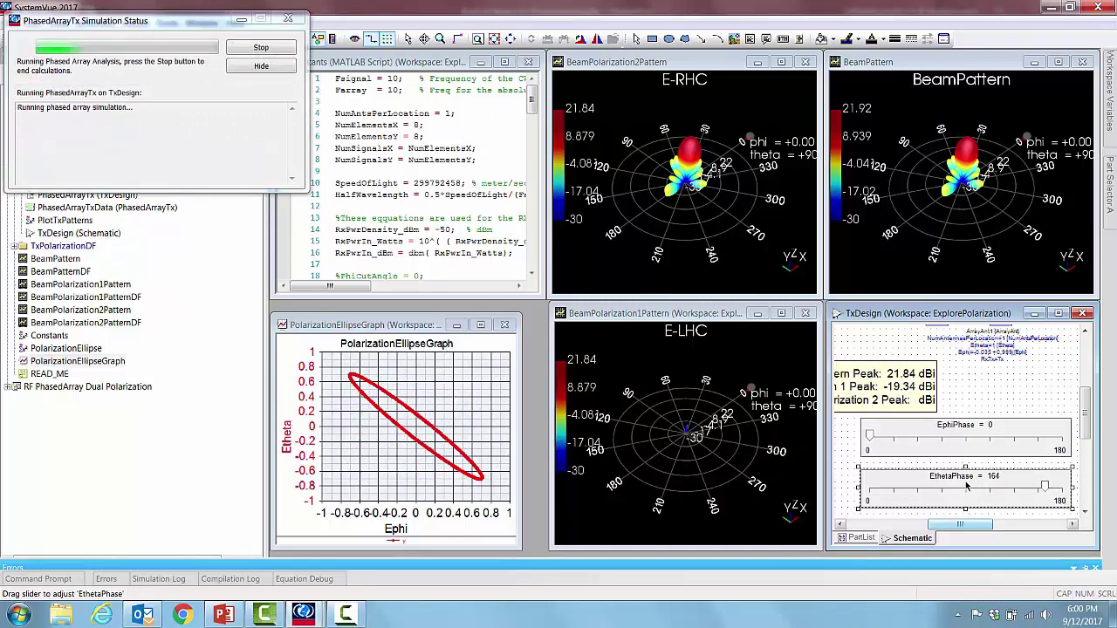
{"action": "left_click_drag", "start_coordinate": [966, 487], "coordinate": [894, 489]}
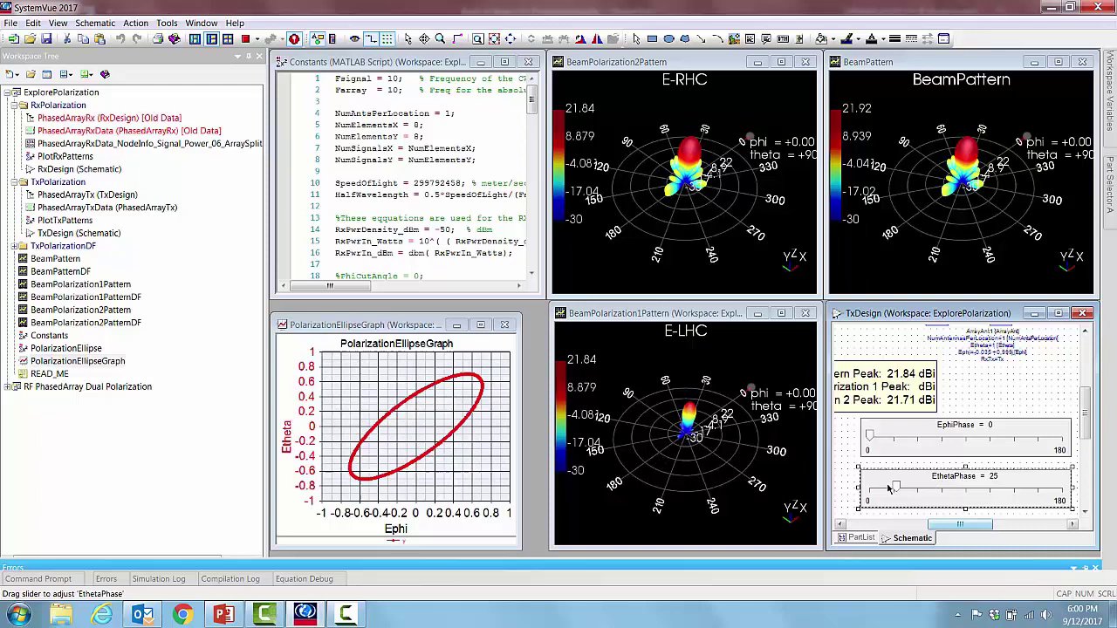
{"action": "left_click_drag", "start_coordinate": [888, 489], "coordinate": [965, 490]}
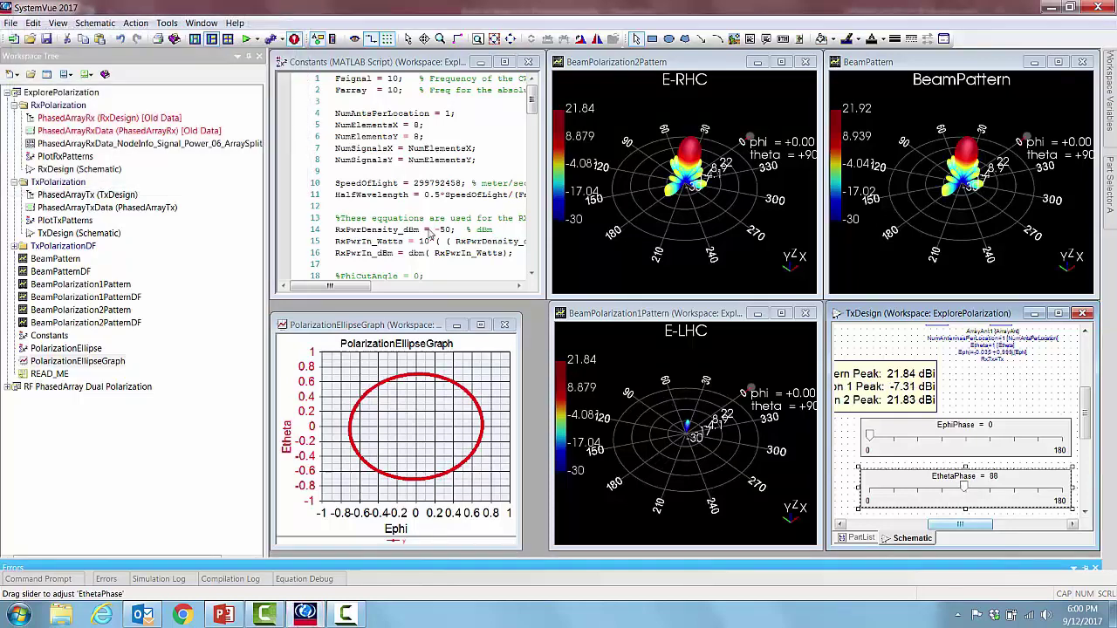
Close all windows and turn off automatic recalculation for PhasedArrayTx.
{"action": "left_click", "coordinate": [200, 23]}
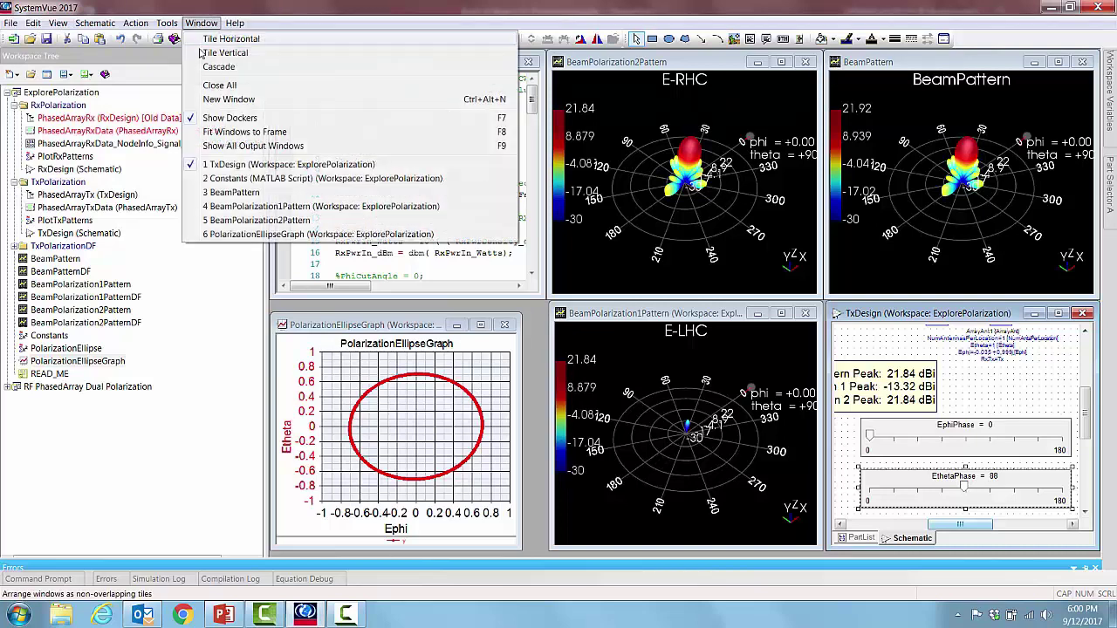
{"action": "left_click", "coordinate": [218, 85]}
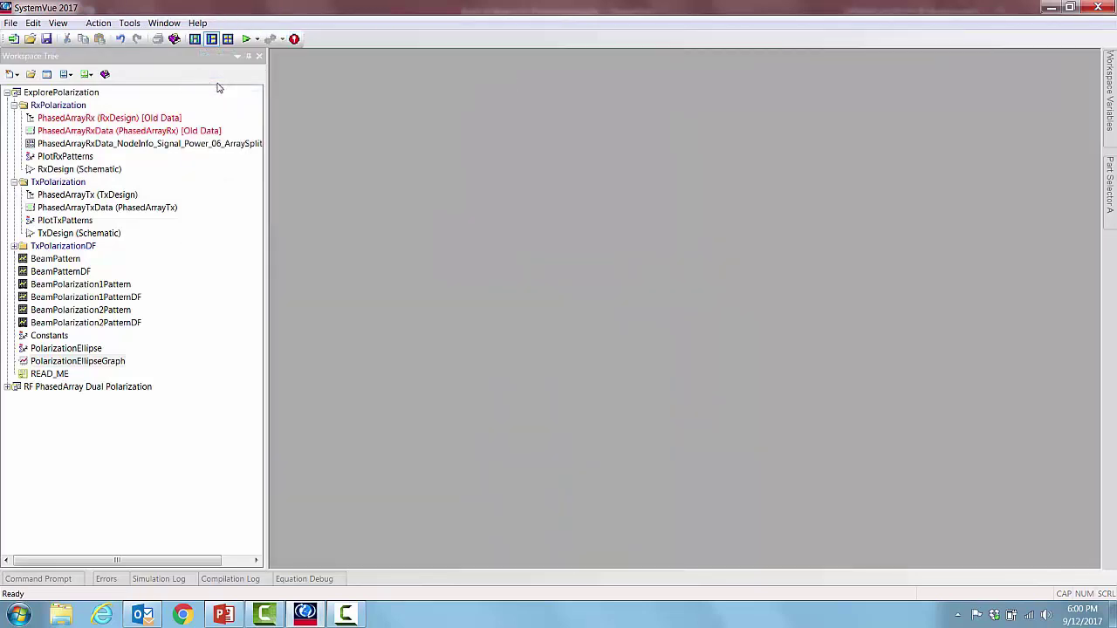
{"action": "right_click", "coordinate": [39, 196]}
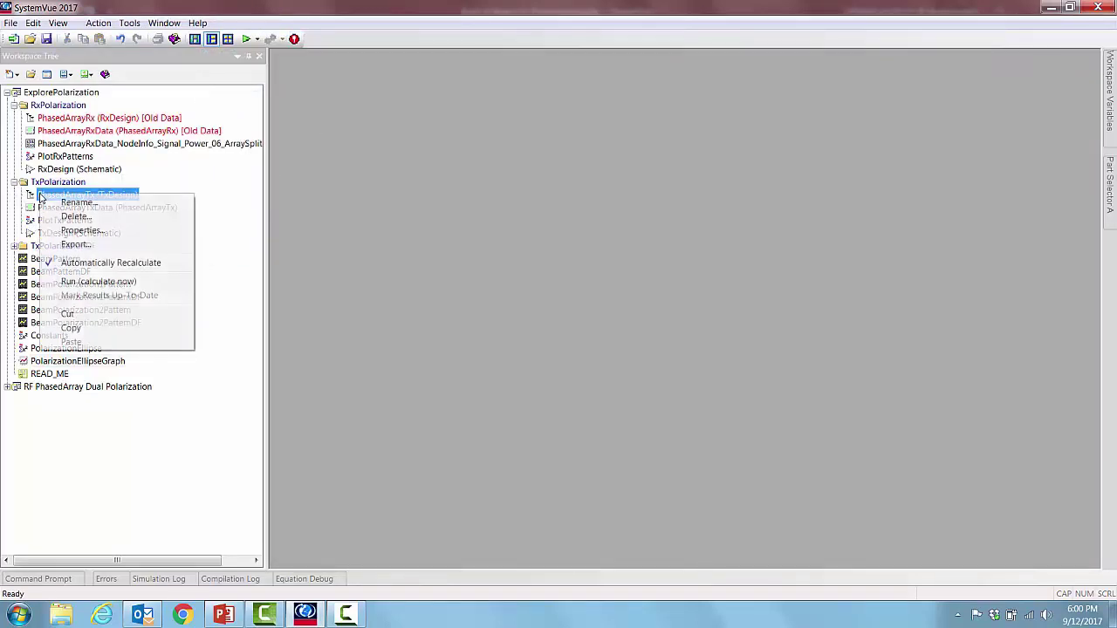
{"action": "left_click", "coordinate": [48, 264]}
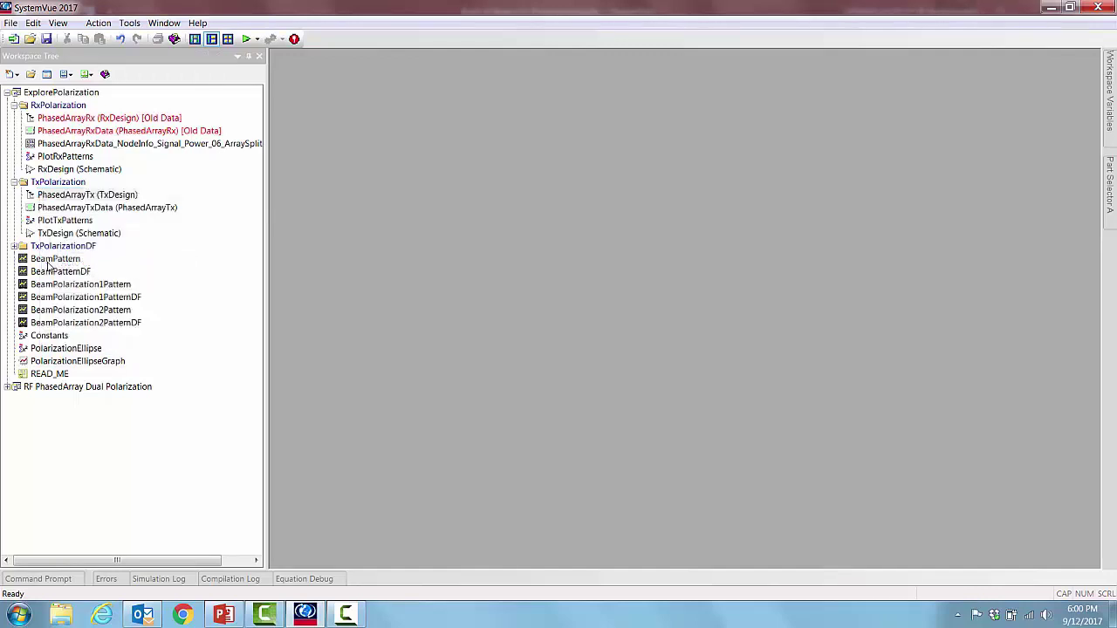
Turn on automatic recalculation for PhasedArrayRx and open the RxDesign schematic.
{"action": "right_click", "coordinate": [35, 116]}
{"action": "left_click", "coordinate": [48, 184]}
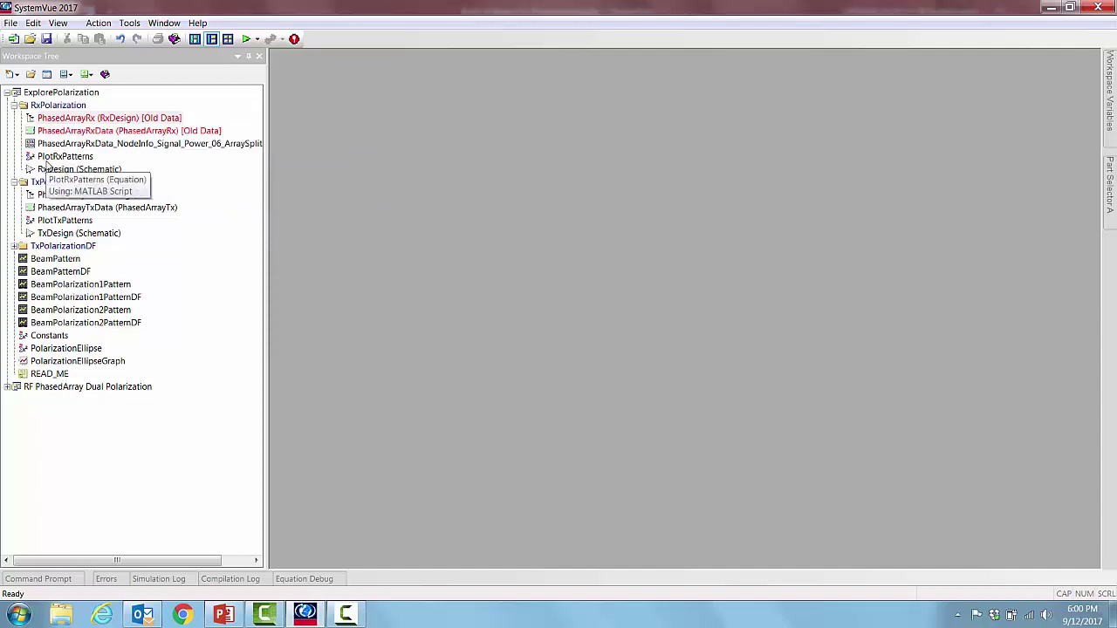
{"action": "double_click", "coordinate": [52, 171]}
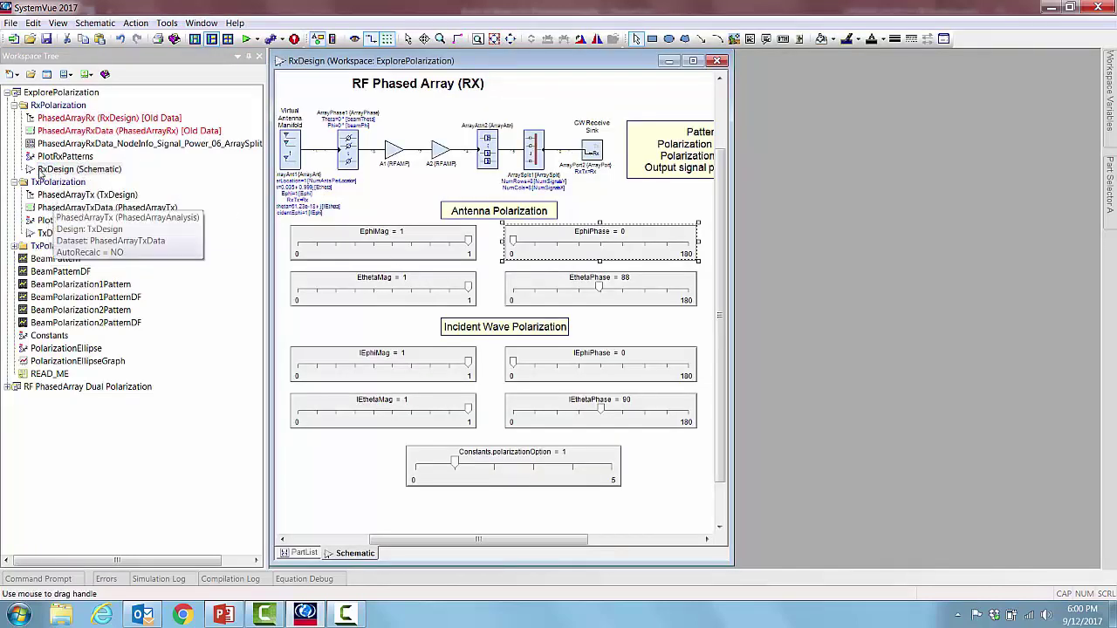
Show the ArraySplit1 output power table (-53.871 dBm) and the PolarizationEllipseGraph to the right of the Rx schematic.
{"action": "double_click", "coordinate": [40, 144]}
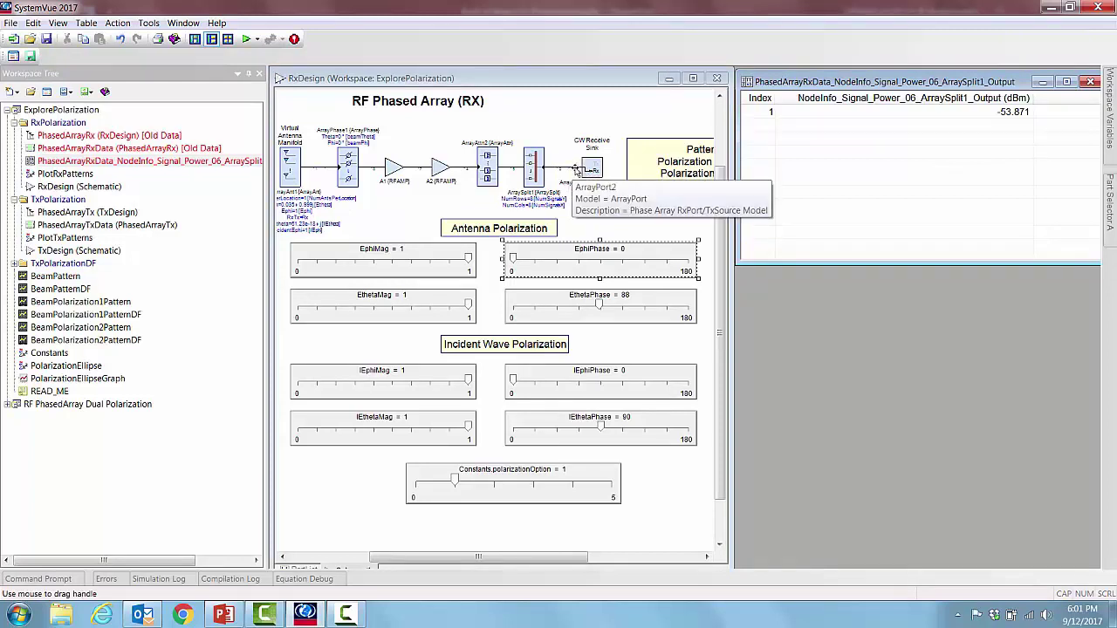
{"action": "double_click", "coordinate": [48, 379]}
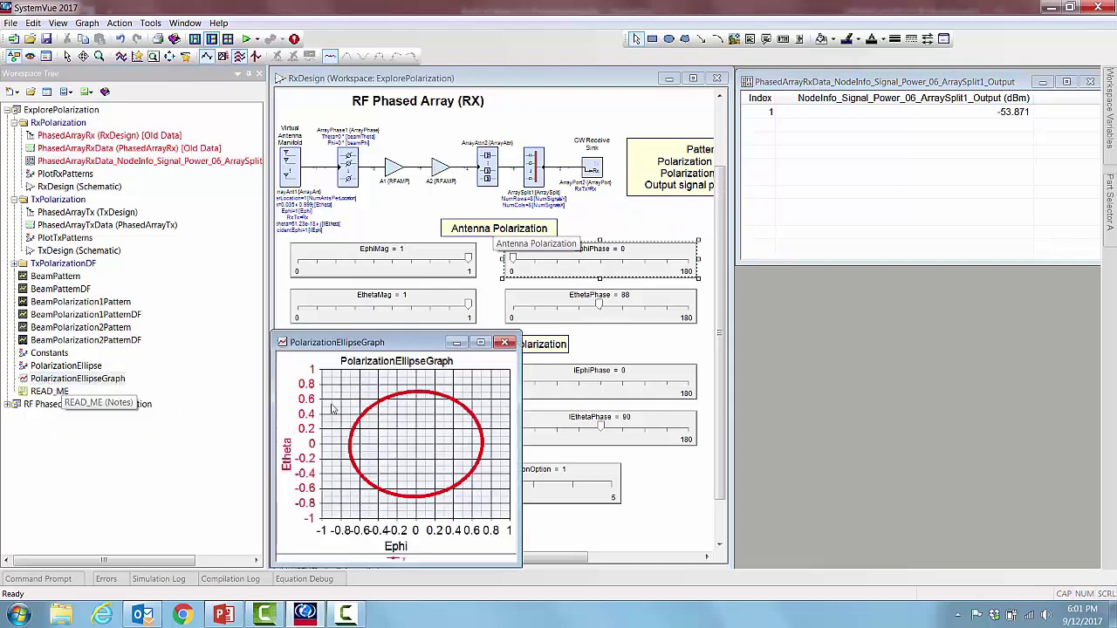
{"action": "left_click_drag", "start_coordinate": [405, 334], "coordinate": [846, 306]}
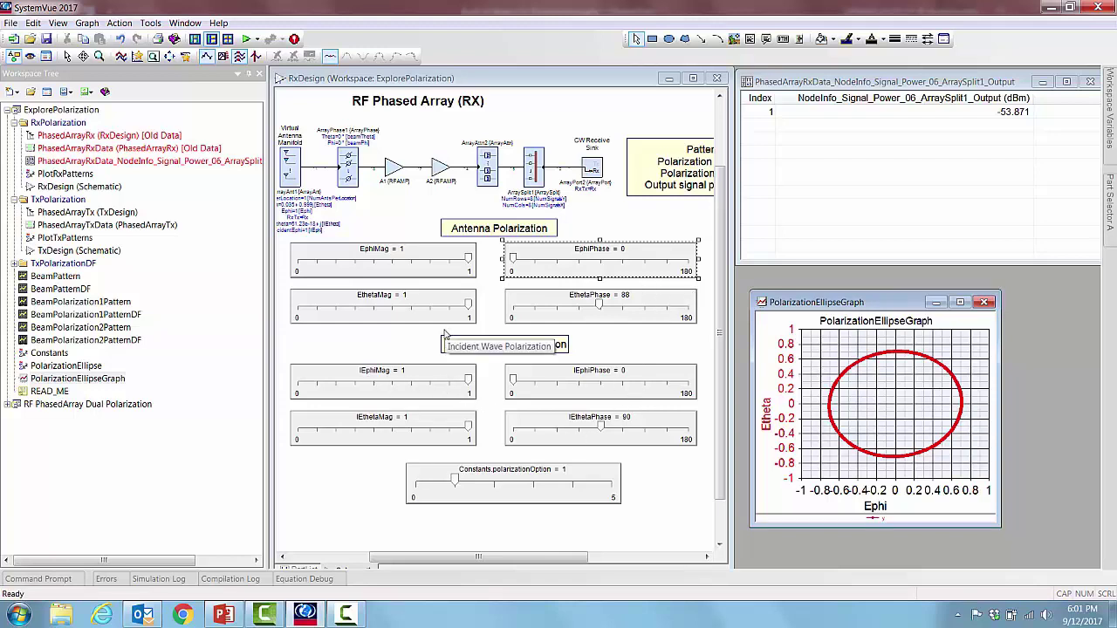
{"action": "left_click", "coordinate": [347, 490]}
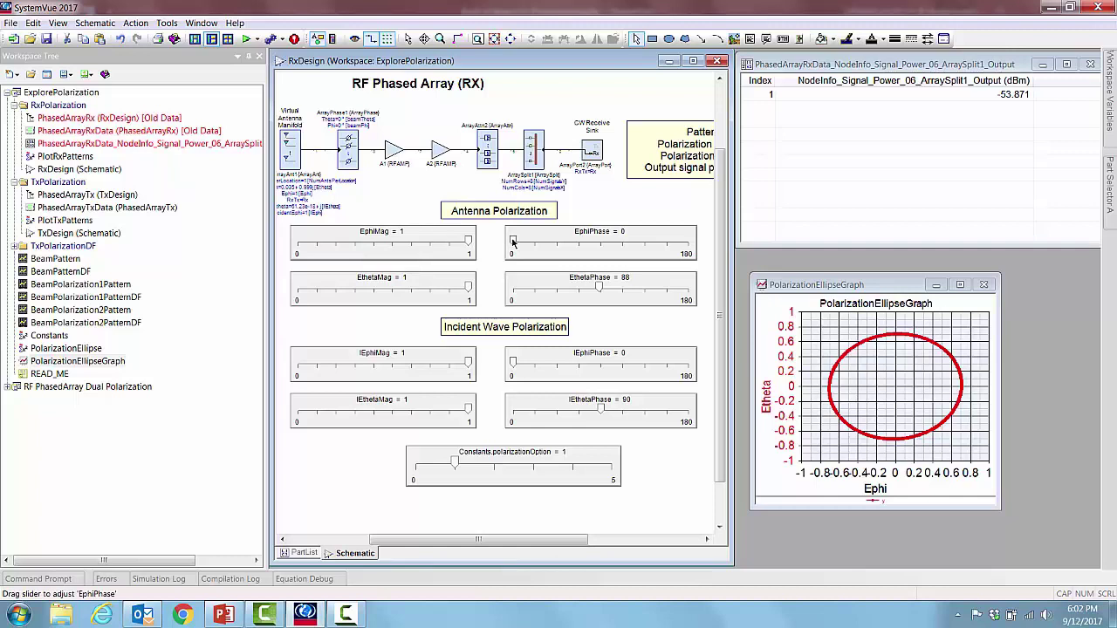
Set the receive antenna's EthetaPhase slider to 90 so ArraySplit1 output reaches -47.98 dBm.
{"action": "left_click_drag", "start_coordinate": [597, 289], "coordinate": [599, 287]}
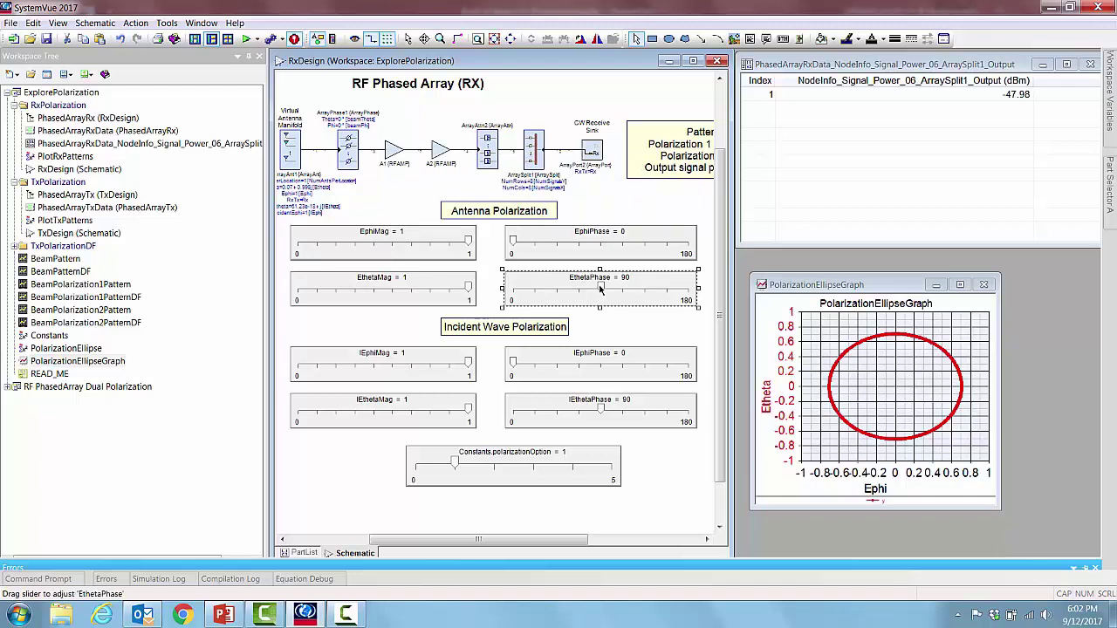
Sweep the EthetaPhase and EphiPhase sliders, ending at EphiPhase 90 and EthetaPhase 0 (-372.241 dBm).
{"action": "left_click_drag", "start_coordinate": [600, 288], "coordinate": [544, 289]}
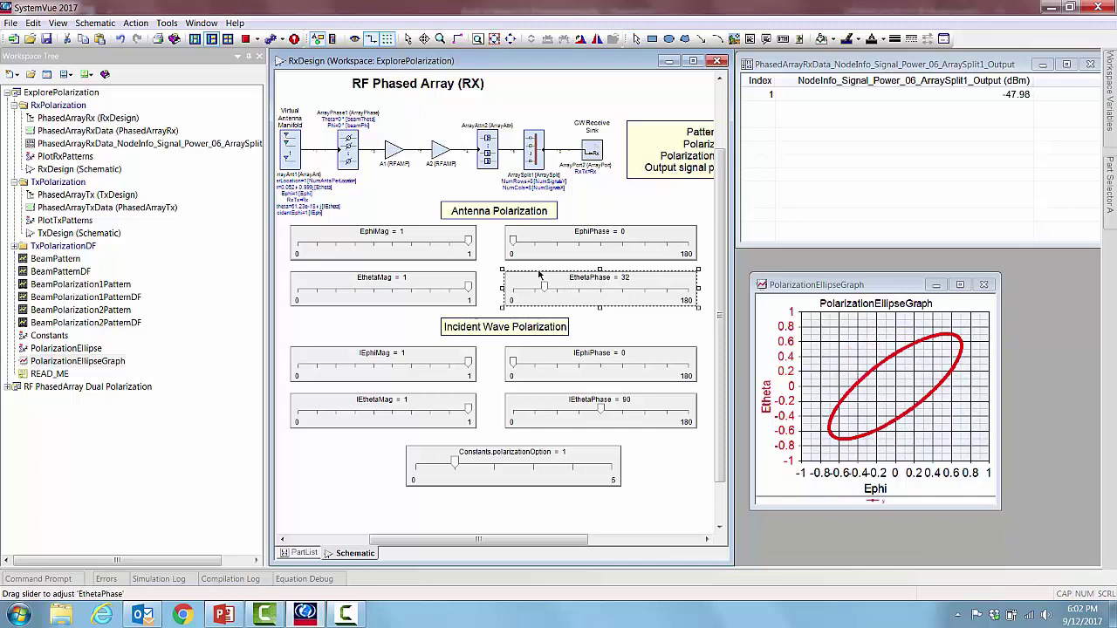
{"action": "left_click_drag", "start_coordinate": [513, 242], "coordinate": [600, 250]}
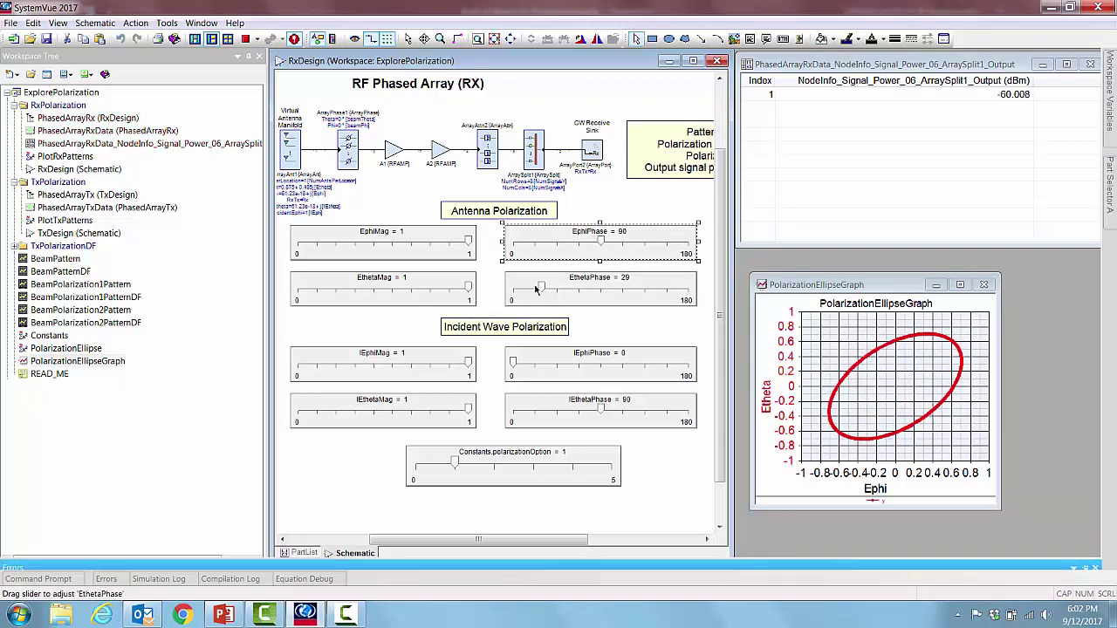
{"action": "left_click_drag", "start_coordinate": [541, 288], "coordinate": [513, 289]}
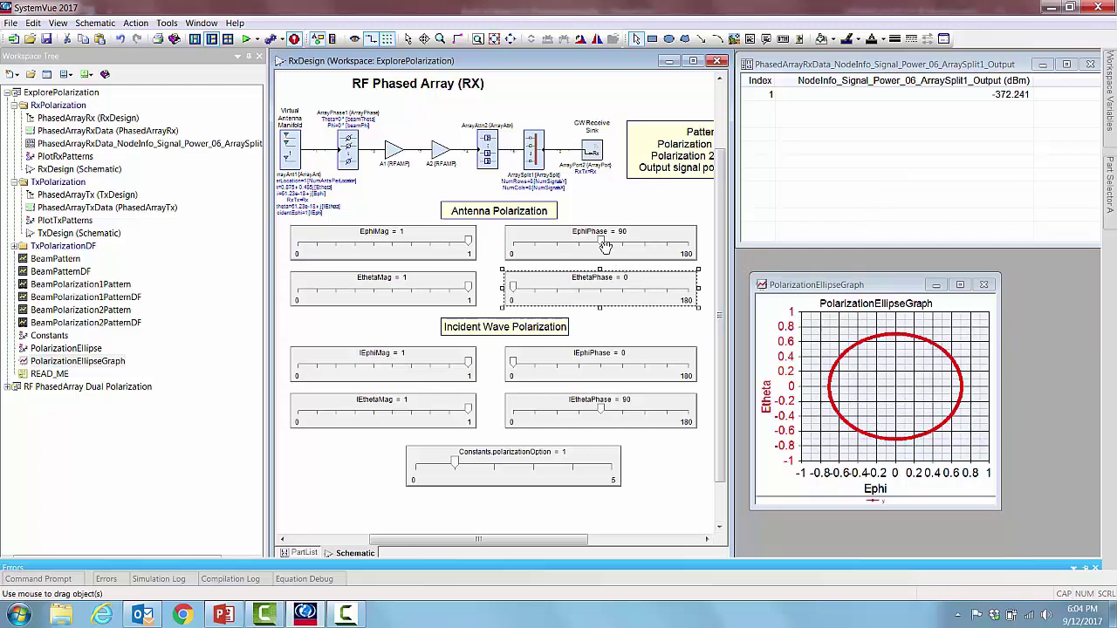
Lower the receive antenna's EphiPhase slider from 90 to 86.
{"action": "left_click", "coordinate": [600, 244]}
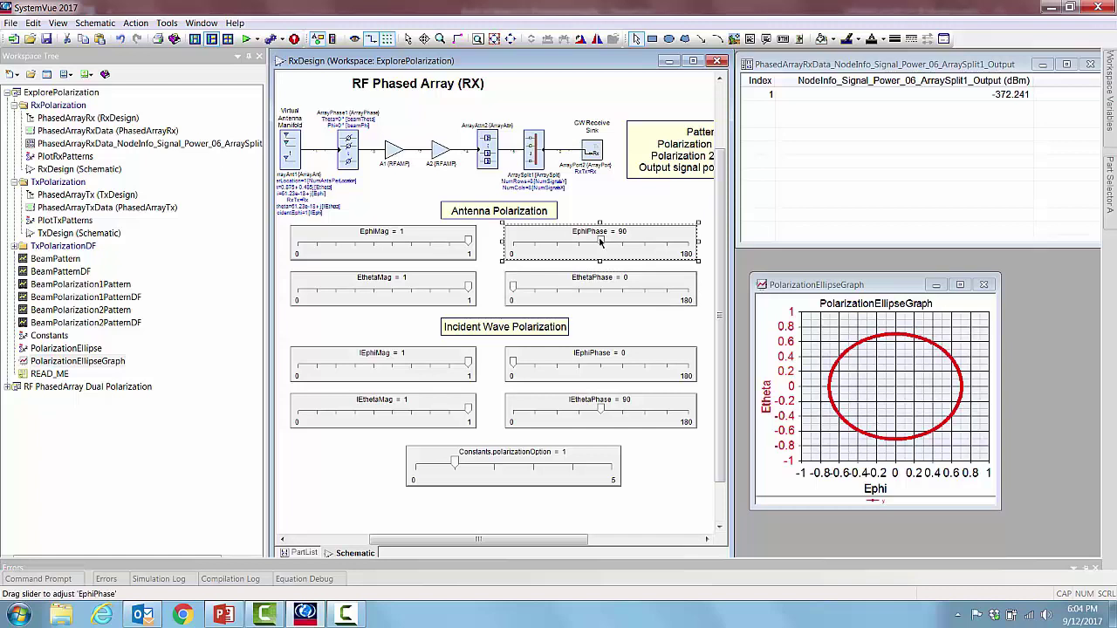
{"action": "left_click_drag", "start_coordinate": [600, 244], "coordinate": [597, 244]}
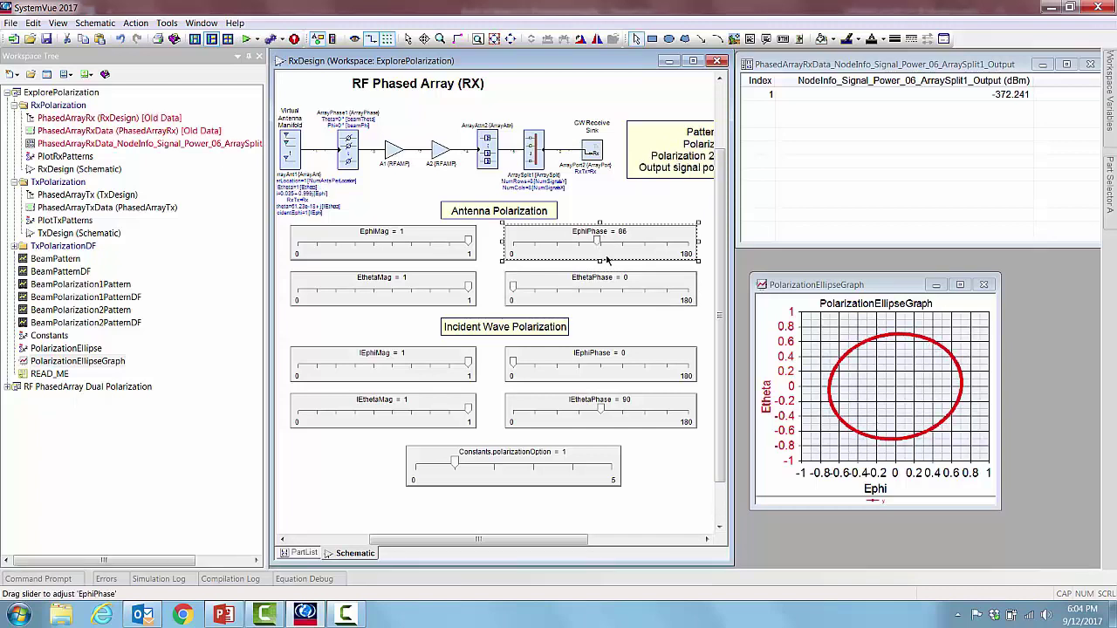